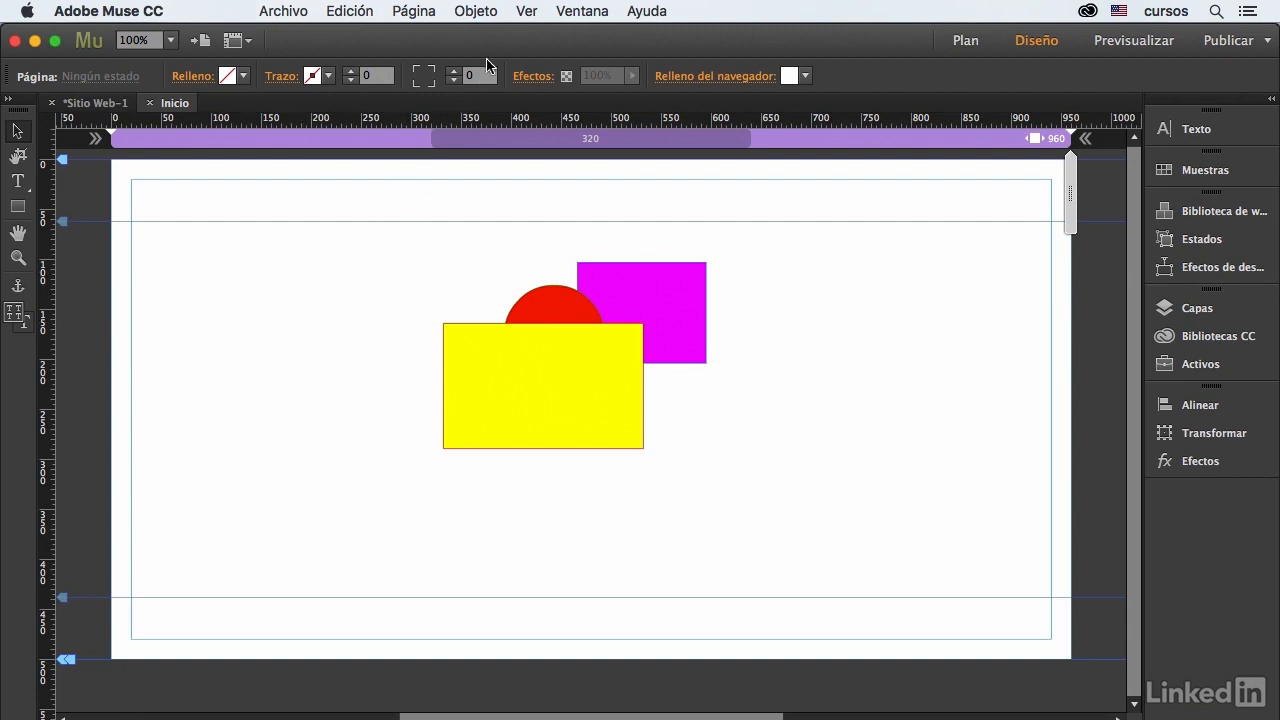
click(525, 12)
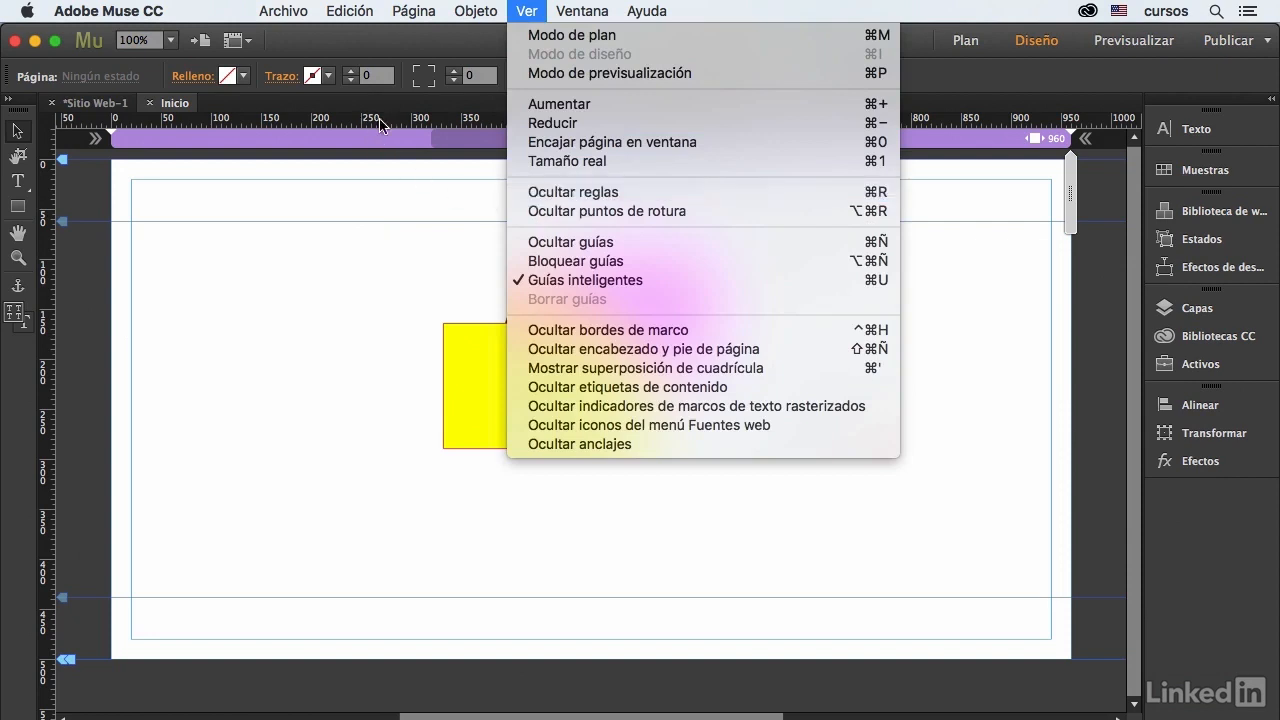
click(247, 312)
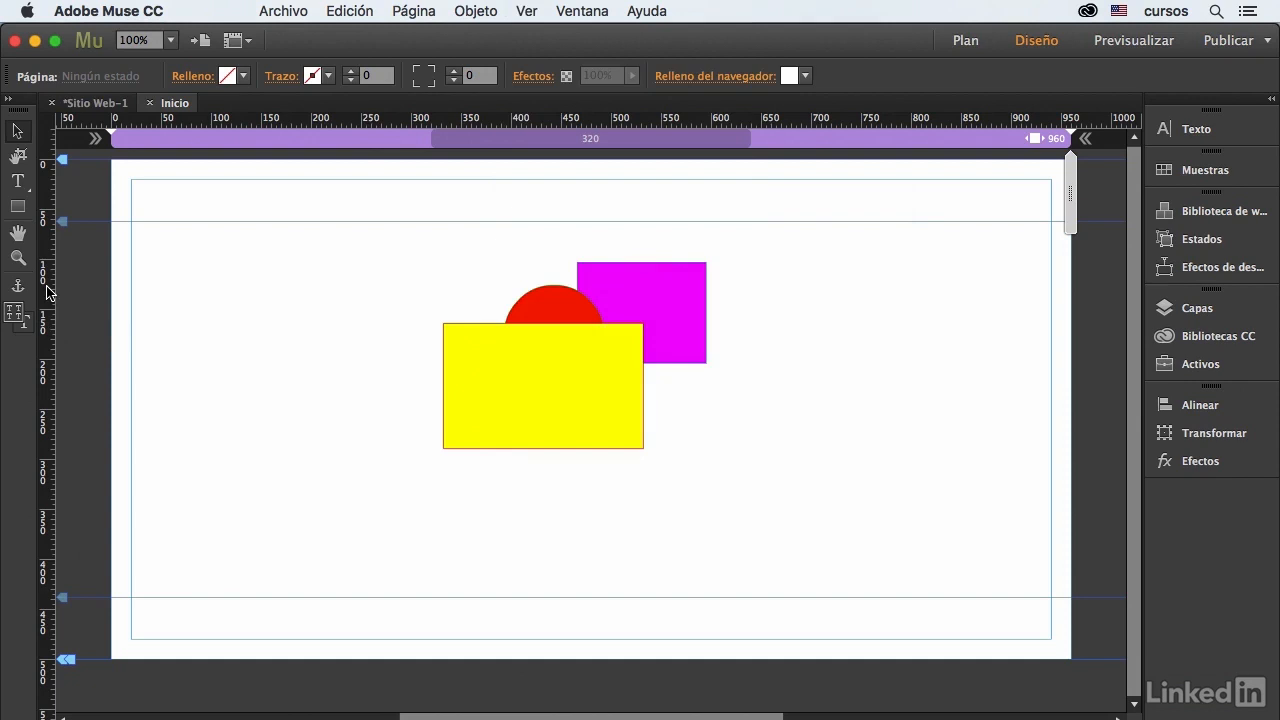
Add a vertical guide near the page's left side and set its X position to 120.
drag(72, 288, 260, 298)
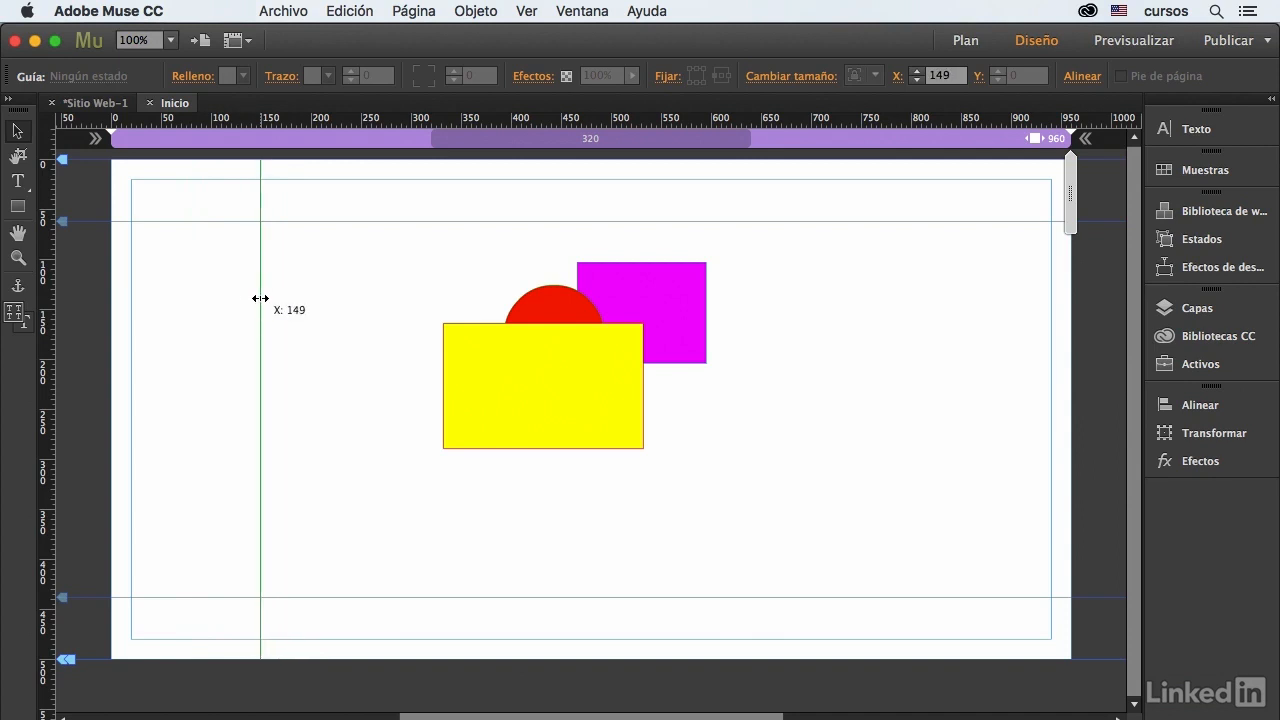
drag(260, 298, 271, 300)
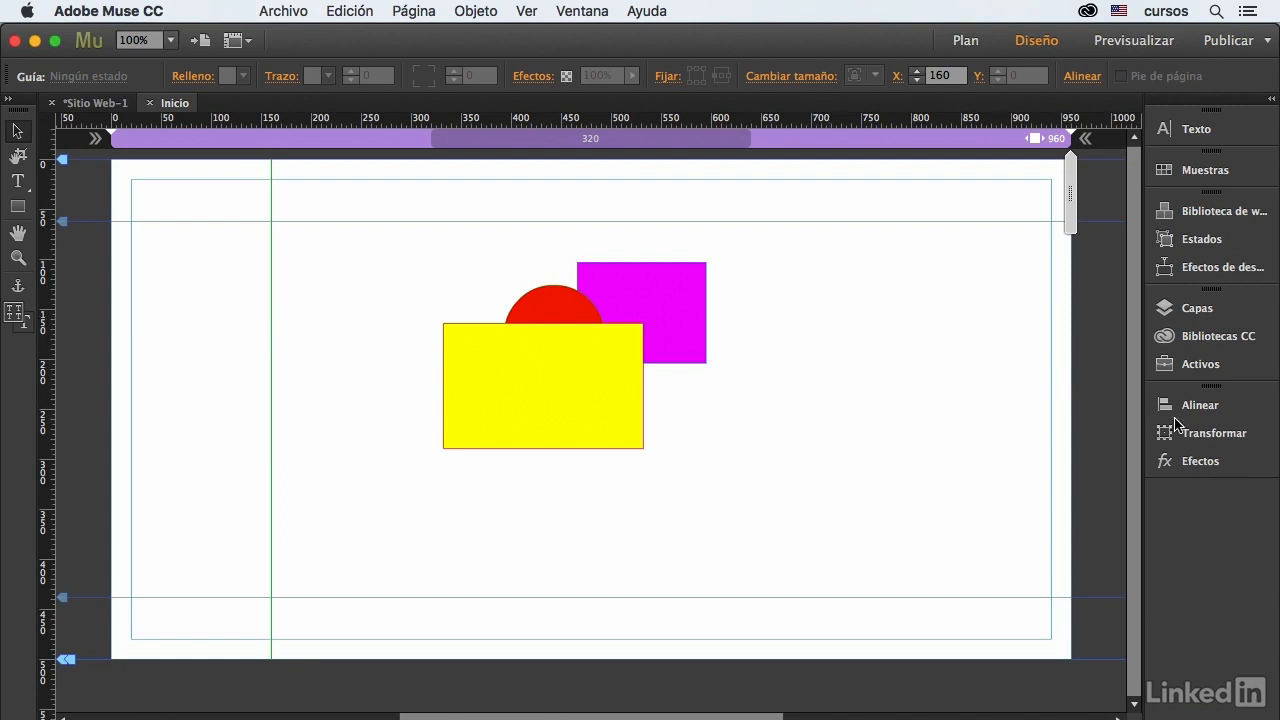
click(1212, 436)
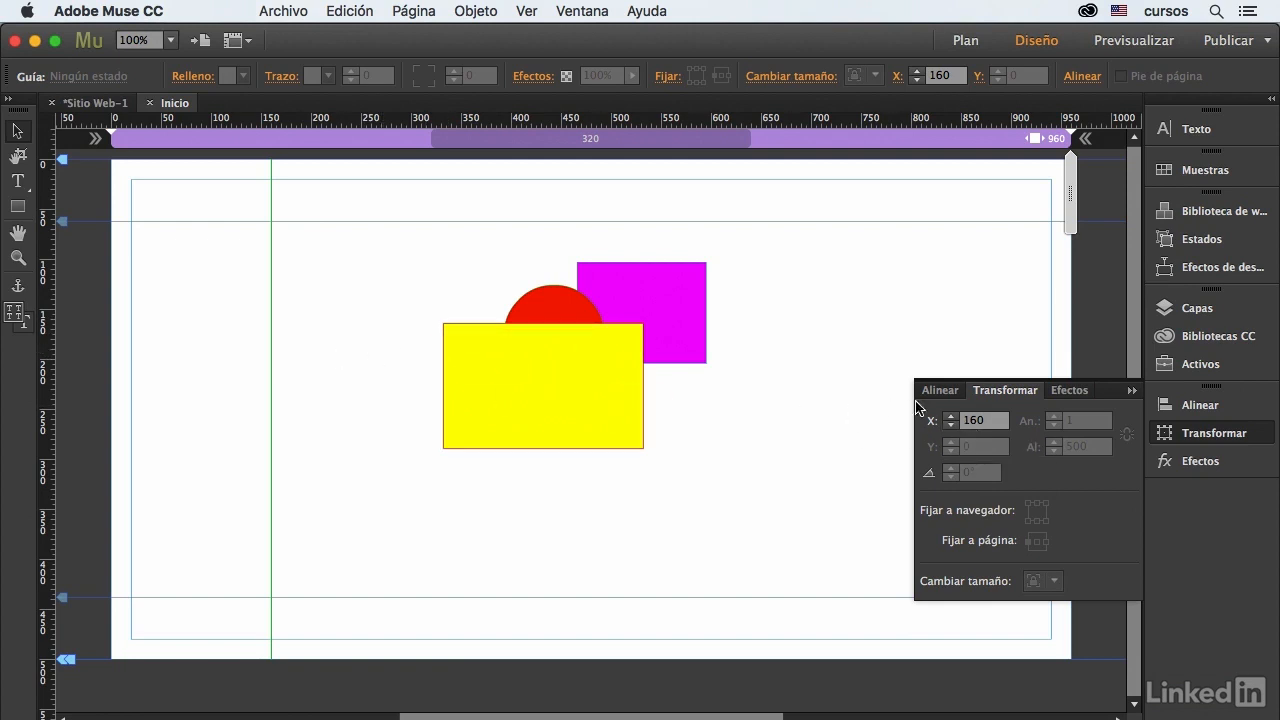
double_click(977, 423)
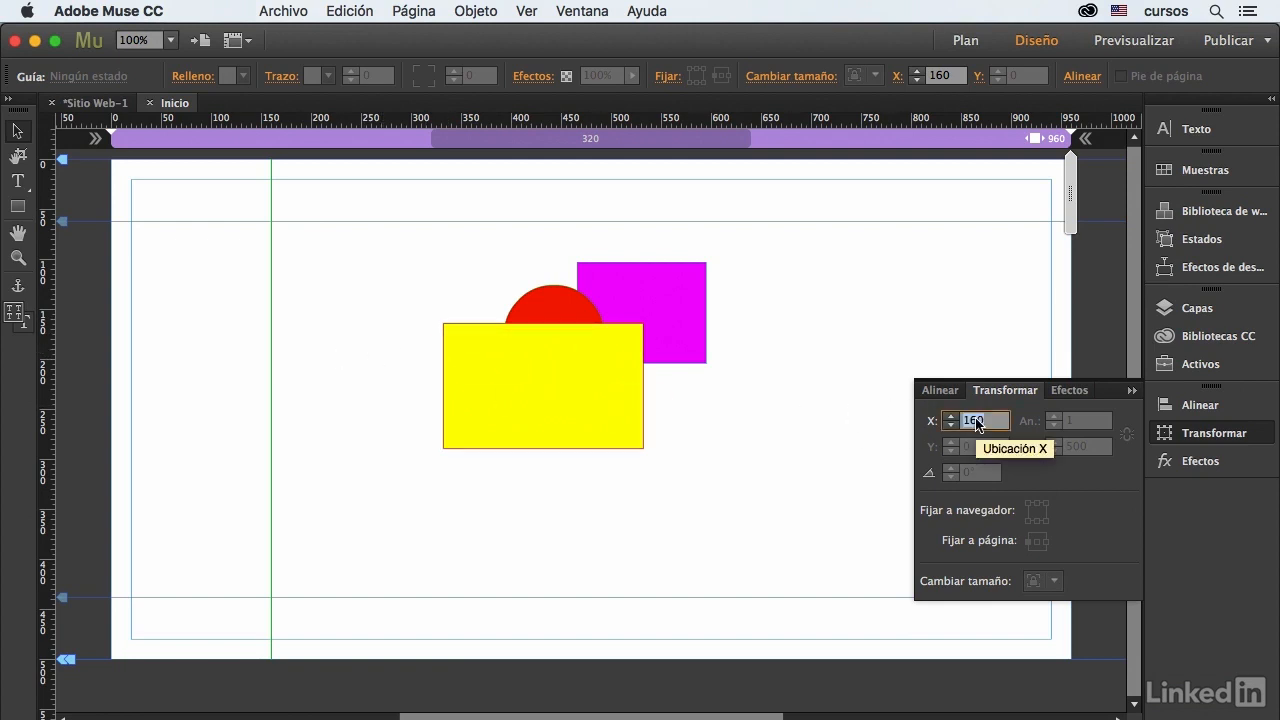
text(120)
key(Return)
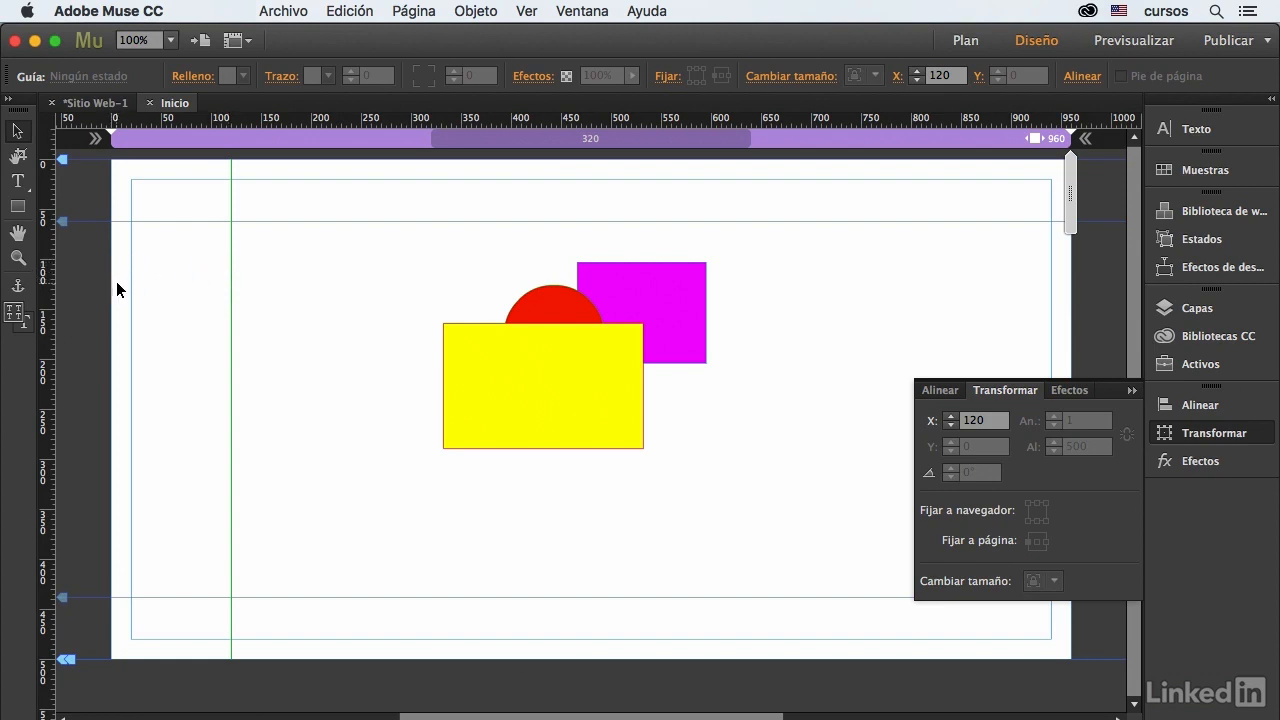
Add a horizontal guide across the upper part of the page and set its Y position to 130.
drag(260, 118, 262, 293)
double_click(998, 447)
text(130)
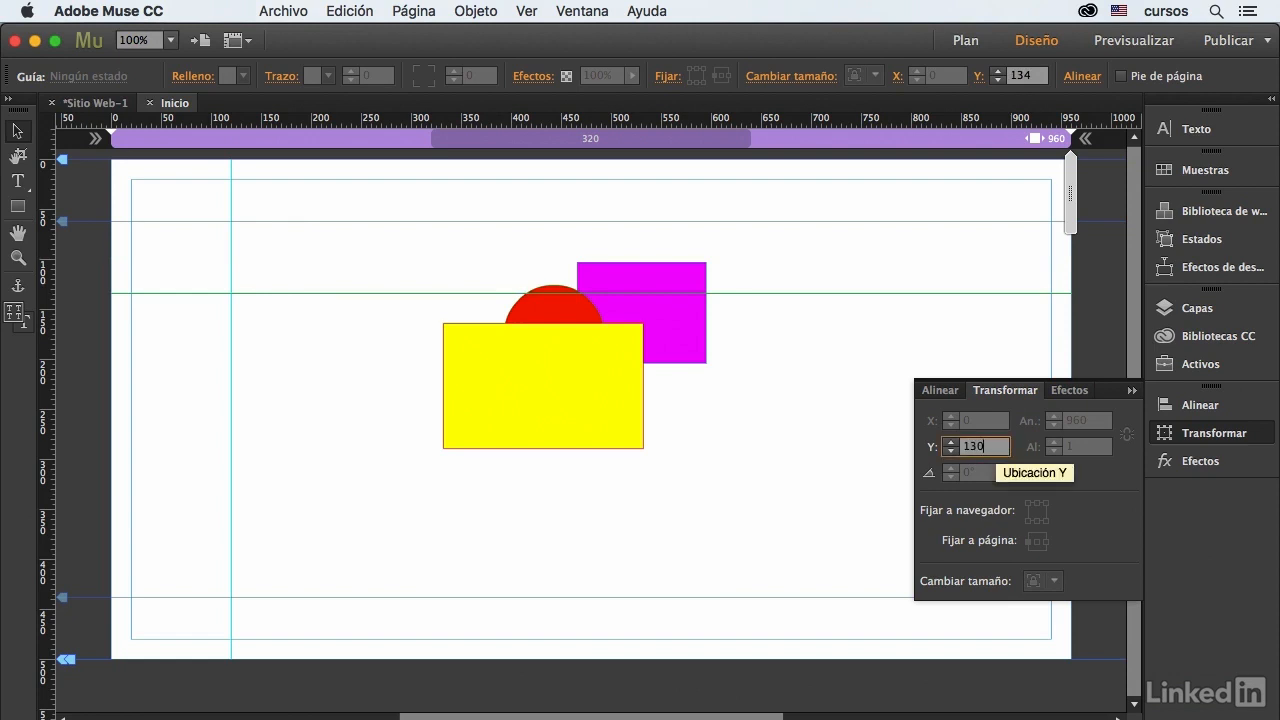
key(Return)
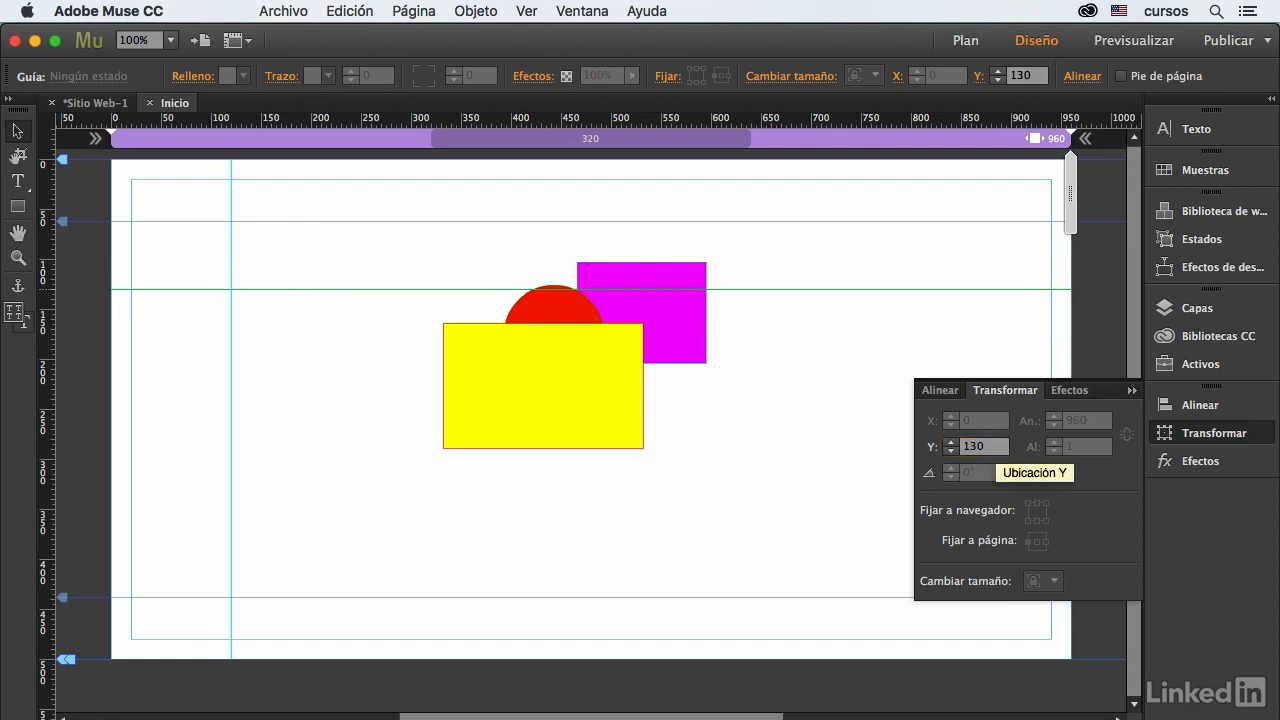
click(285, 327)
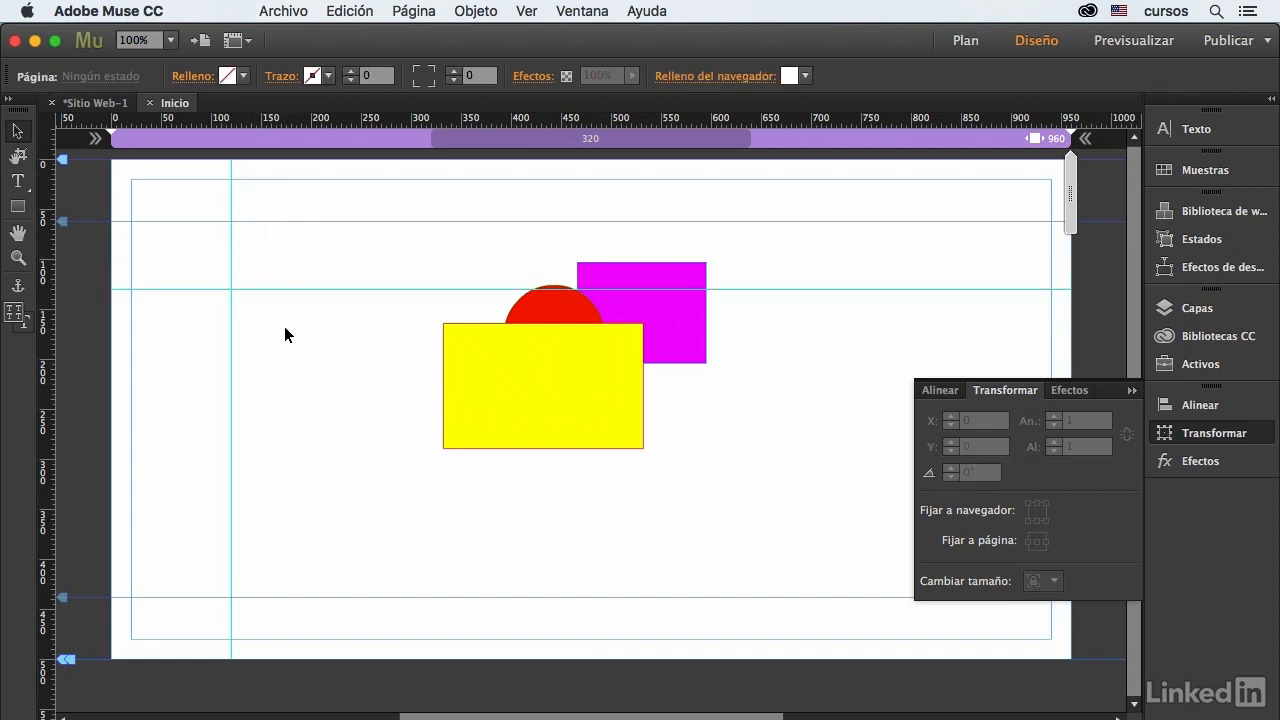
Snap the yellow rectangle to the intersection of the new guides, and place the red circle and magenta rectangle equally spaced along the horizontal guide.
drag(462, 381, 258, 358)
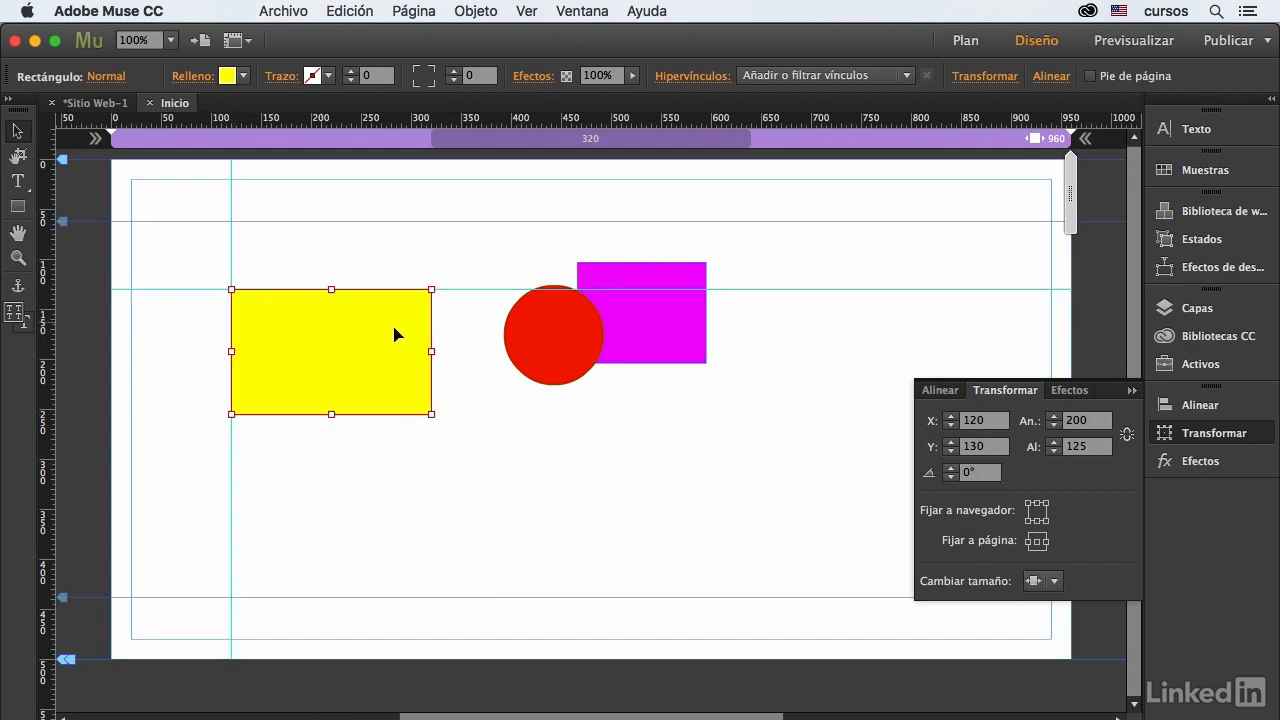
click(1214, 433)
drag(704, 323, 790, 338)
click(586, 350)
drag(584, 346, 586, 346)
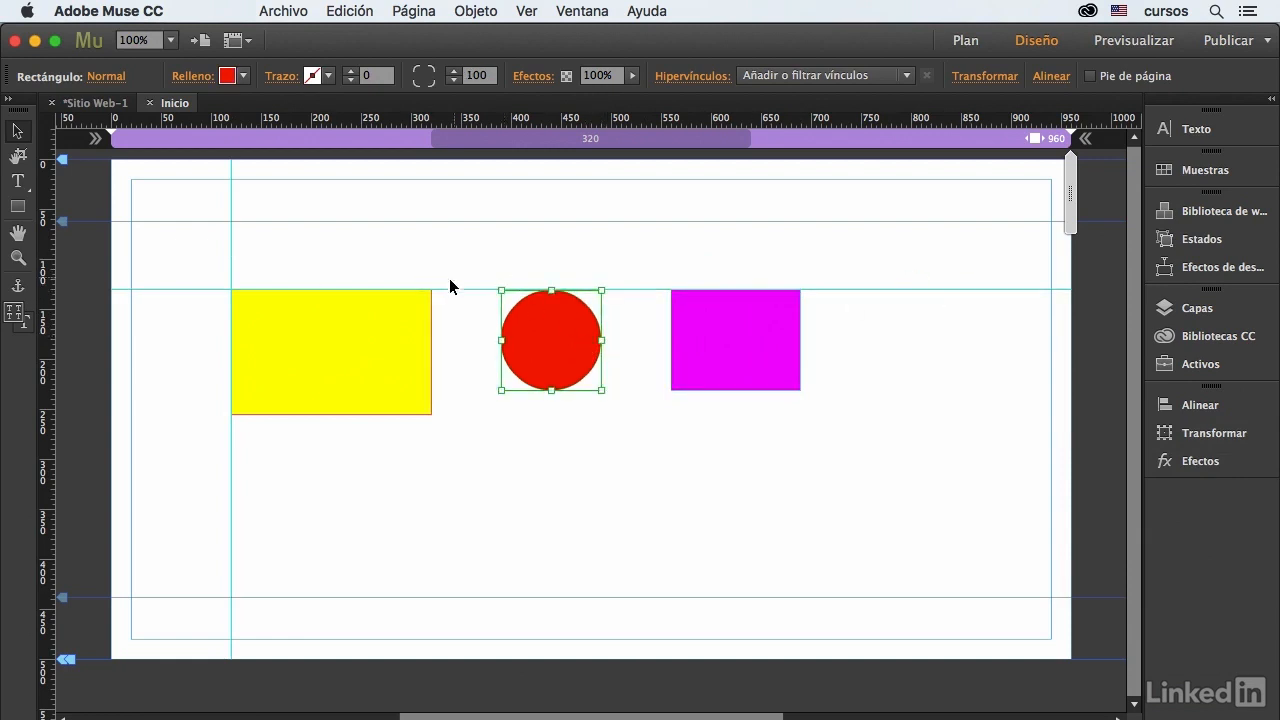
click(471, 446)
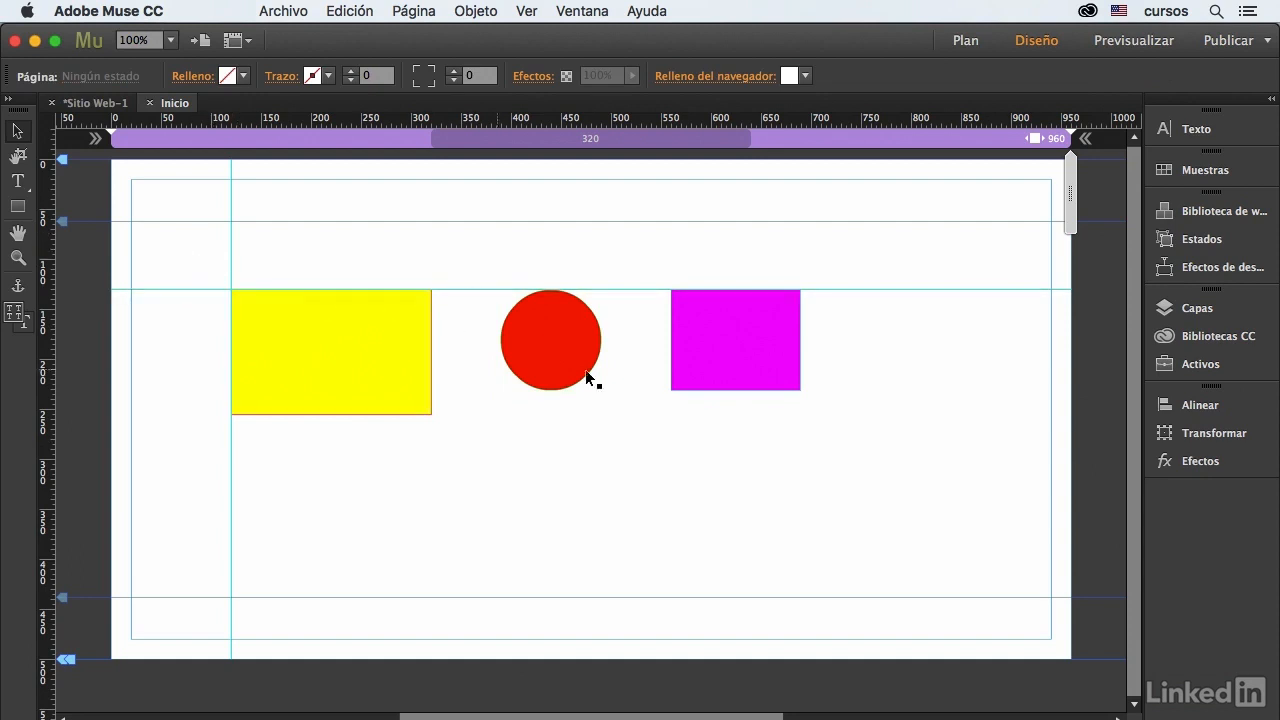
Delete the horizontal guide at Y 130 and the vertical guide at X 120.
click(151, 289)
key(Delete)
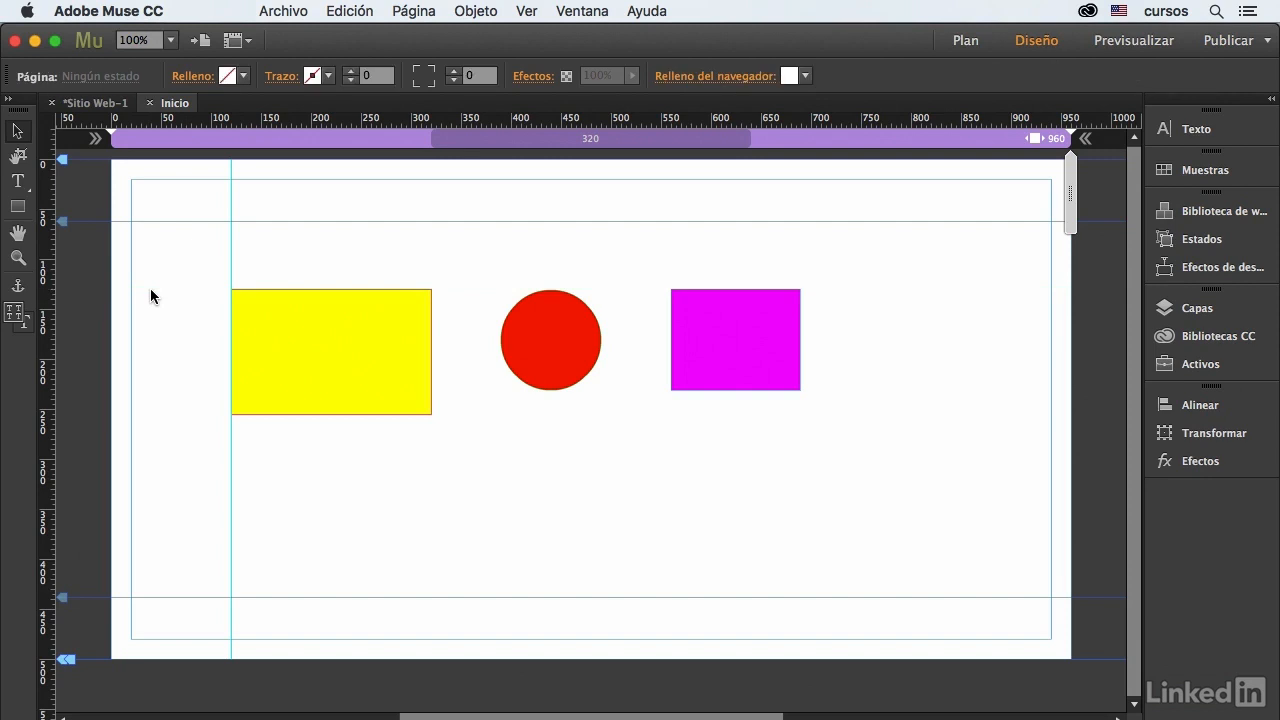
click(230, 236)
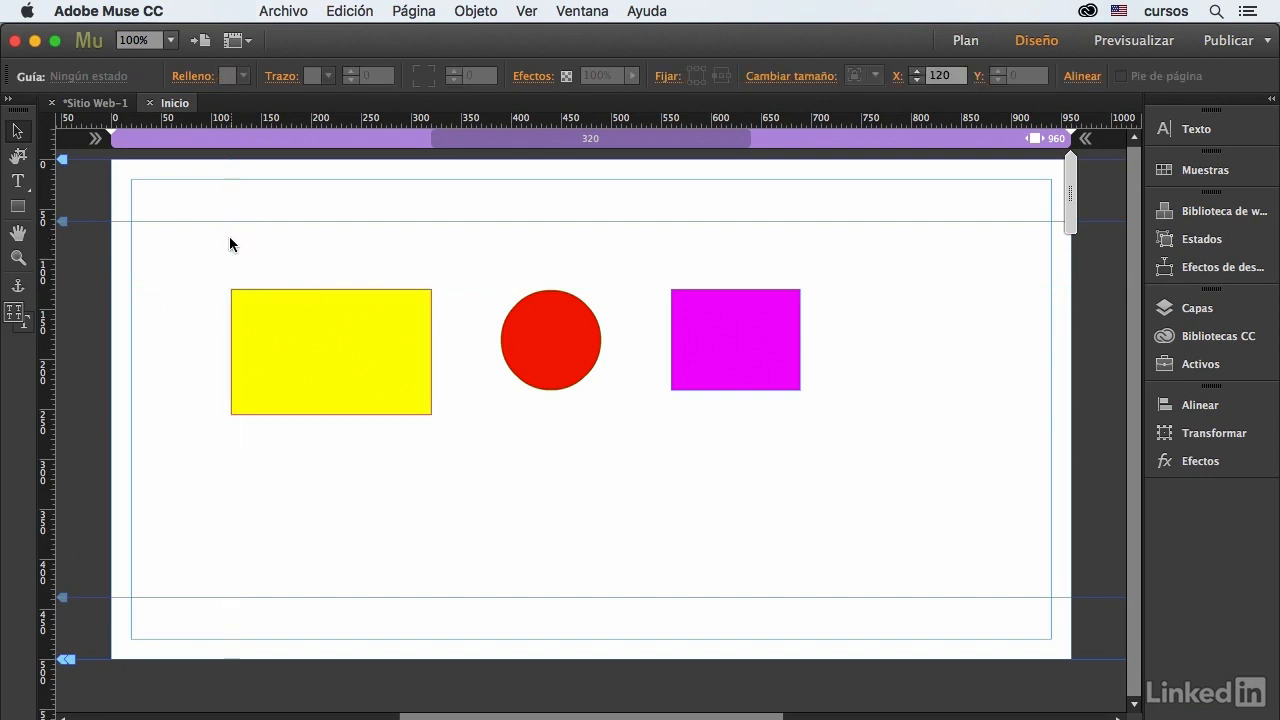
key(Delete)
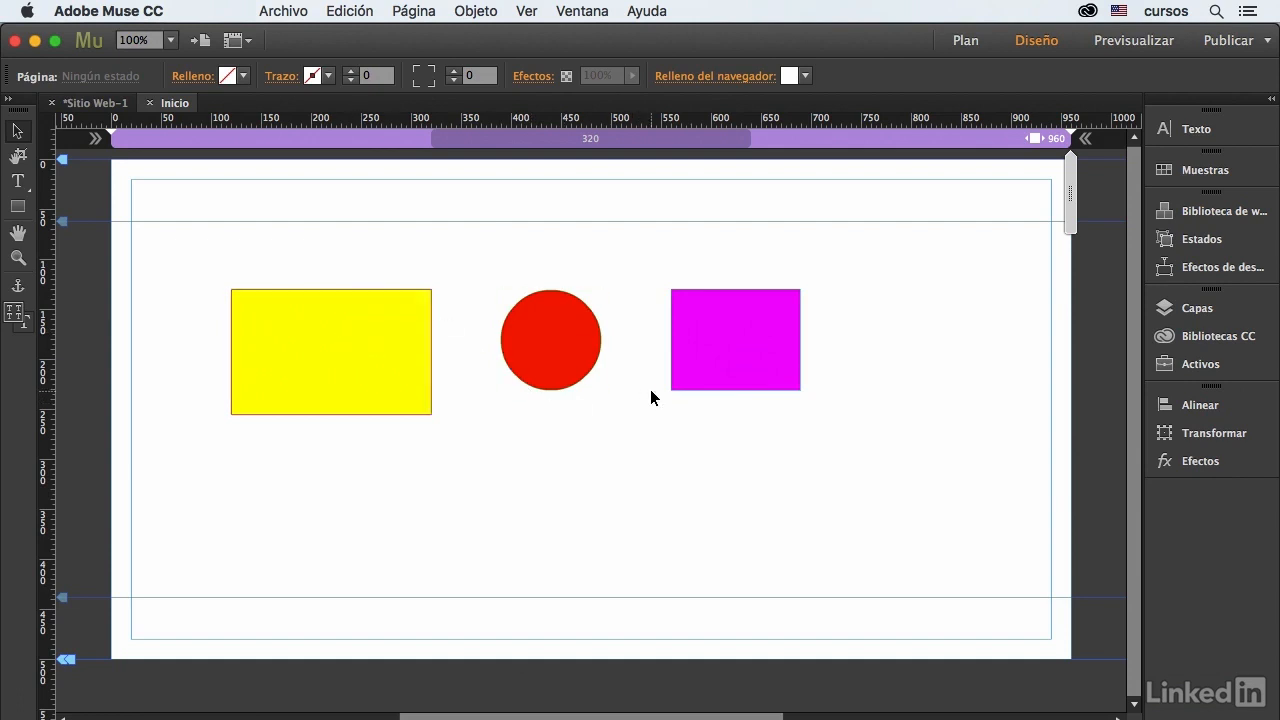
Using smart guides, align the bottoms of the red circle and magenta rectangle with the yellow rectangle's bottom edge, keeping 70 px gaps between the shapes.
click(566, 341)
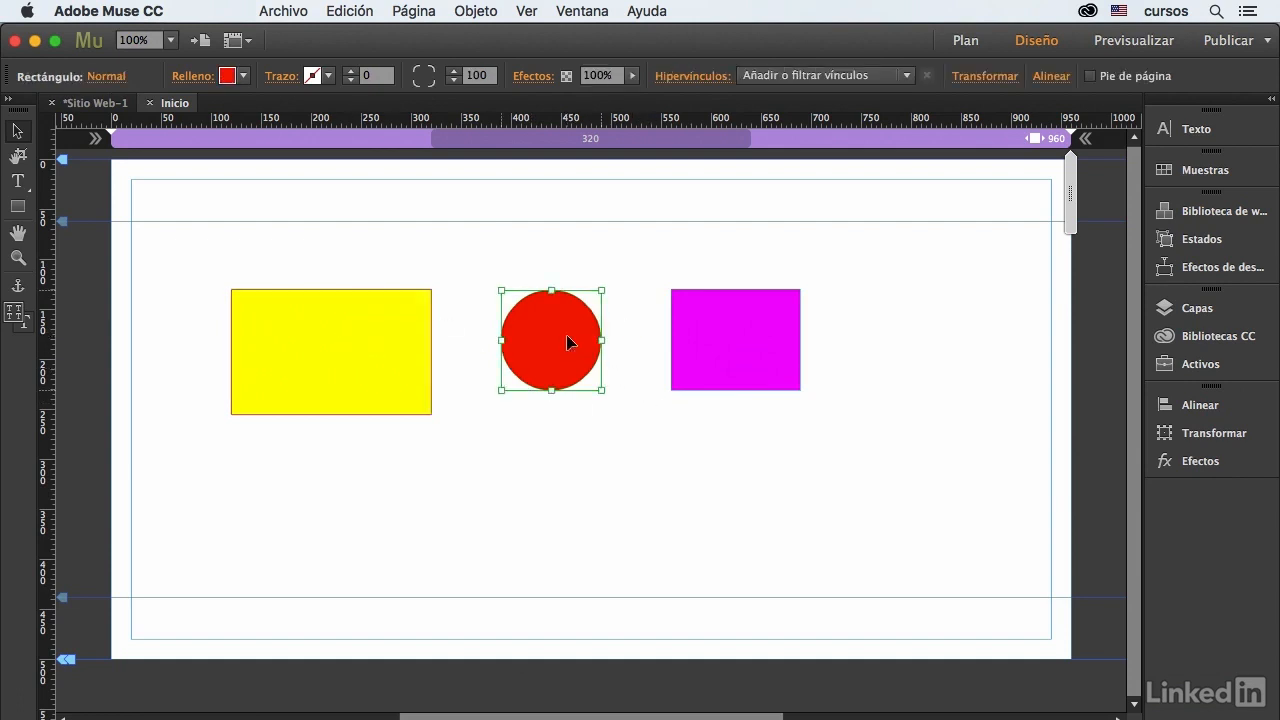
drag(567, 336, 565, 350)
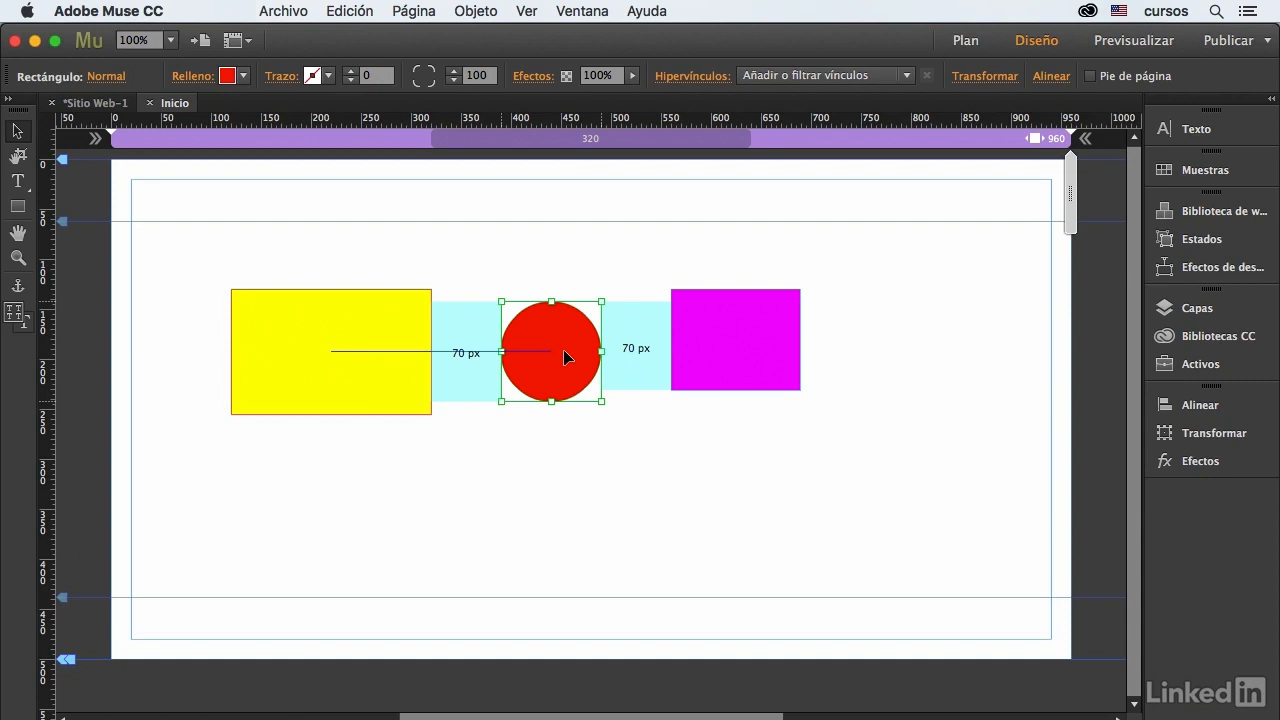
drag(564, 351, 564, 362)
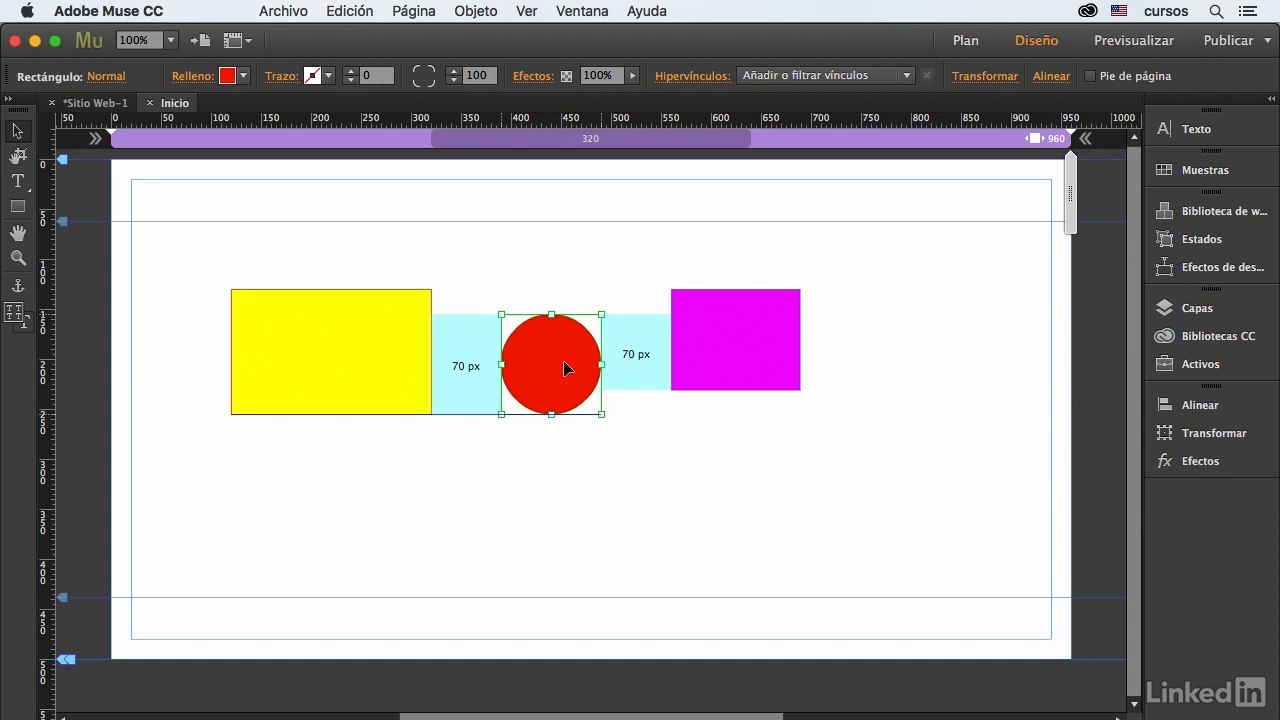
drag(564, 361, 565, 362)
click(706, 345)
drag(710, 318, 710, 347)
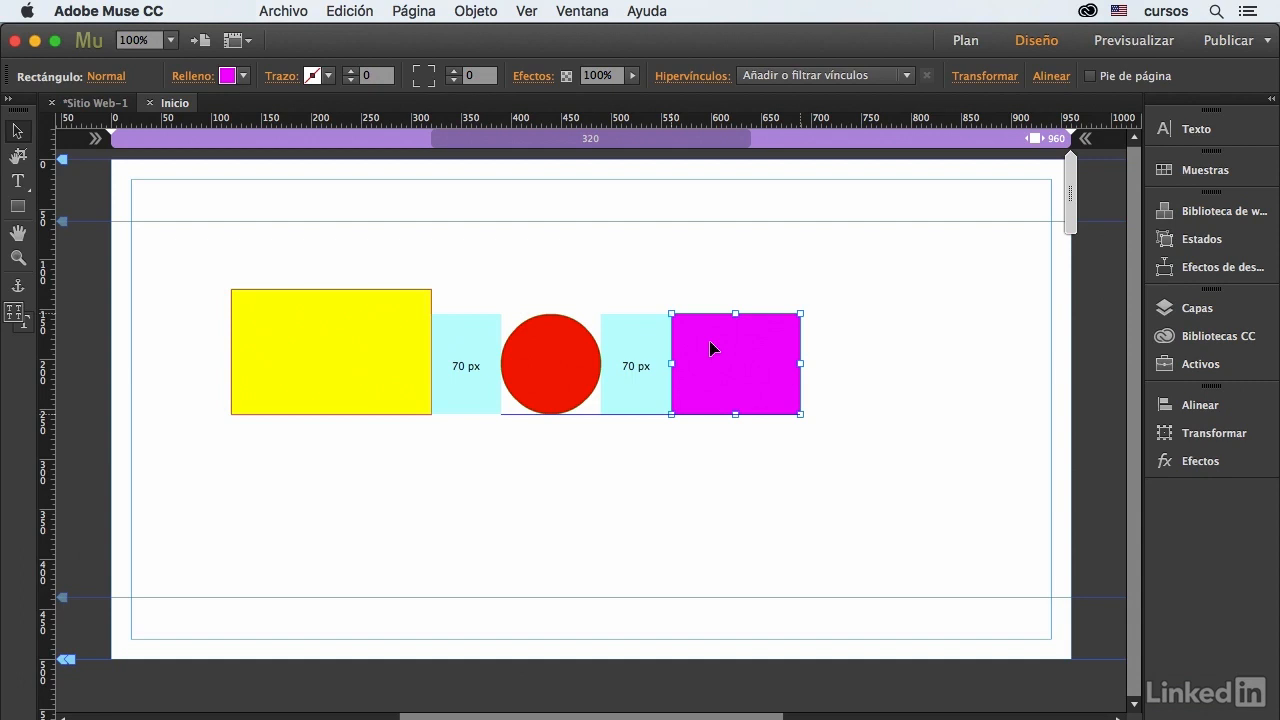
drag(710, 348, 710, 348)
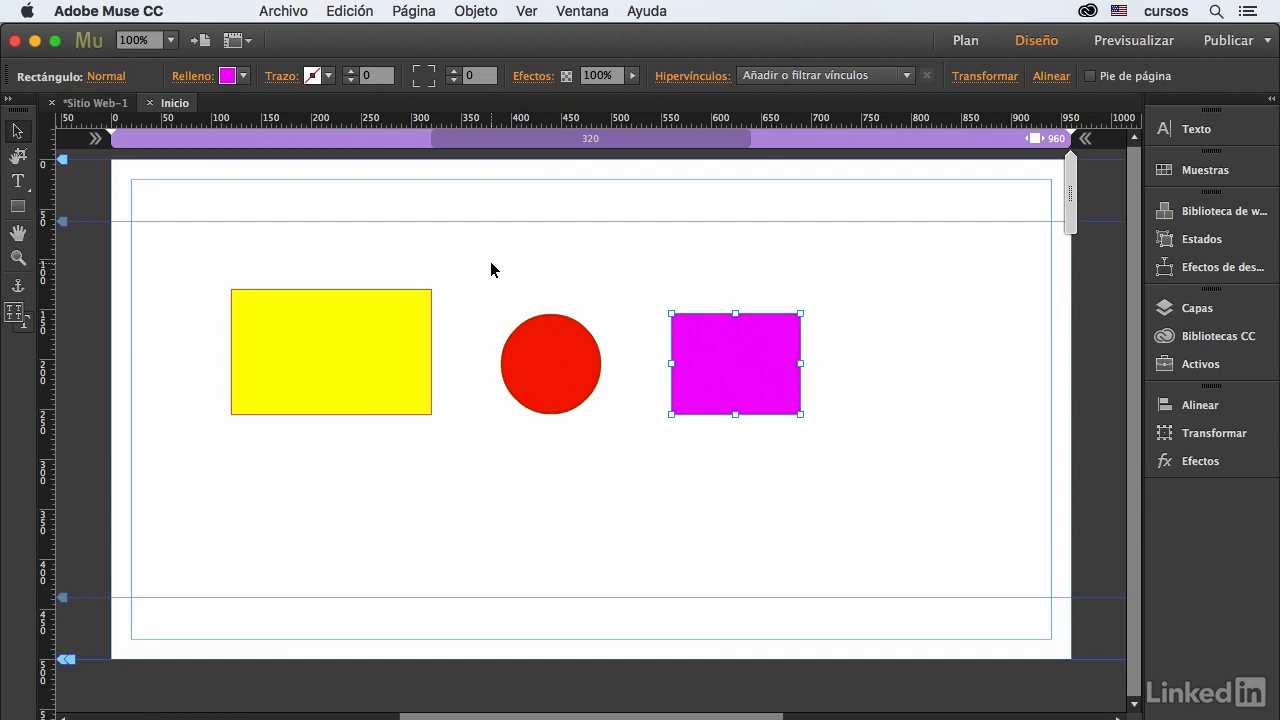
Check the smart guides option in the program preferences and close them without changes.
key(super+comma)
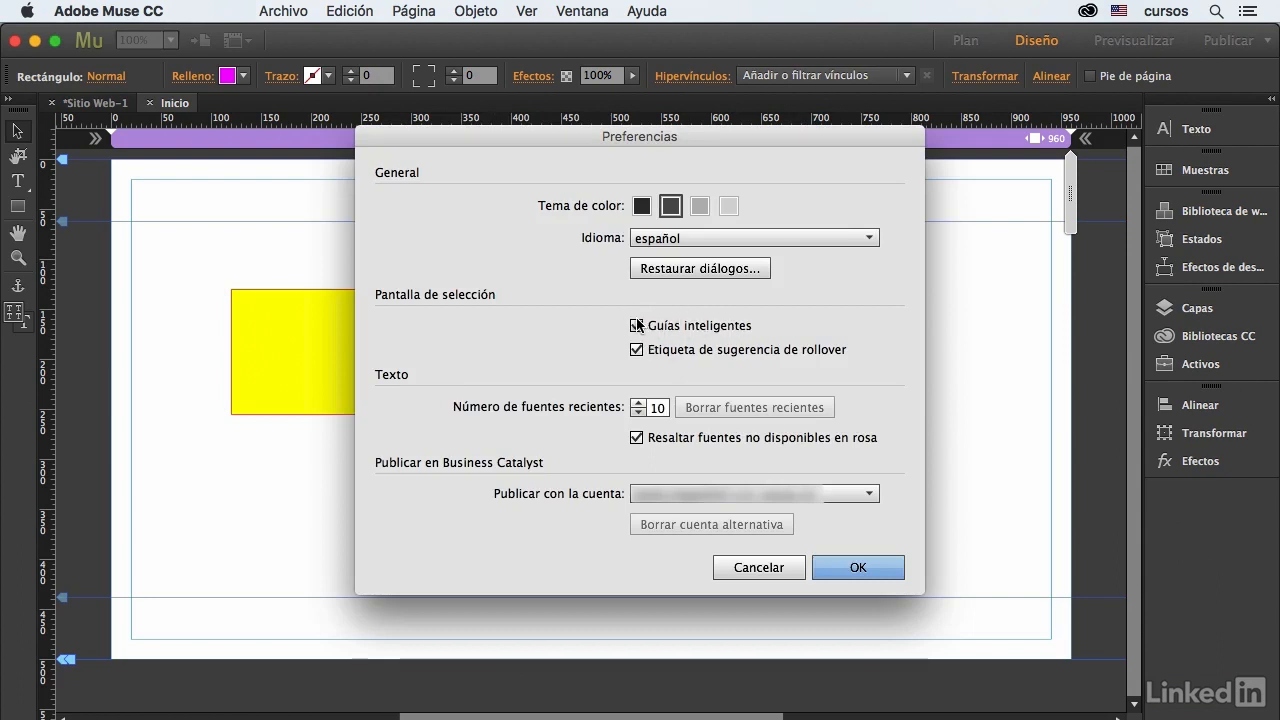
click(766, 568)
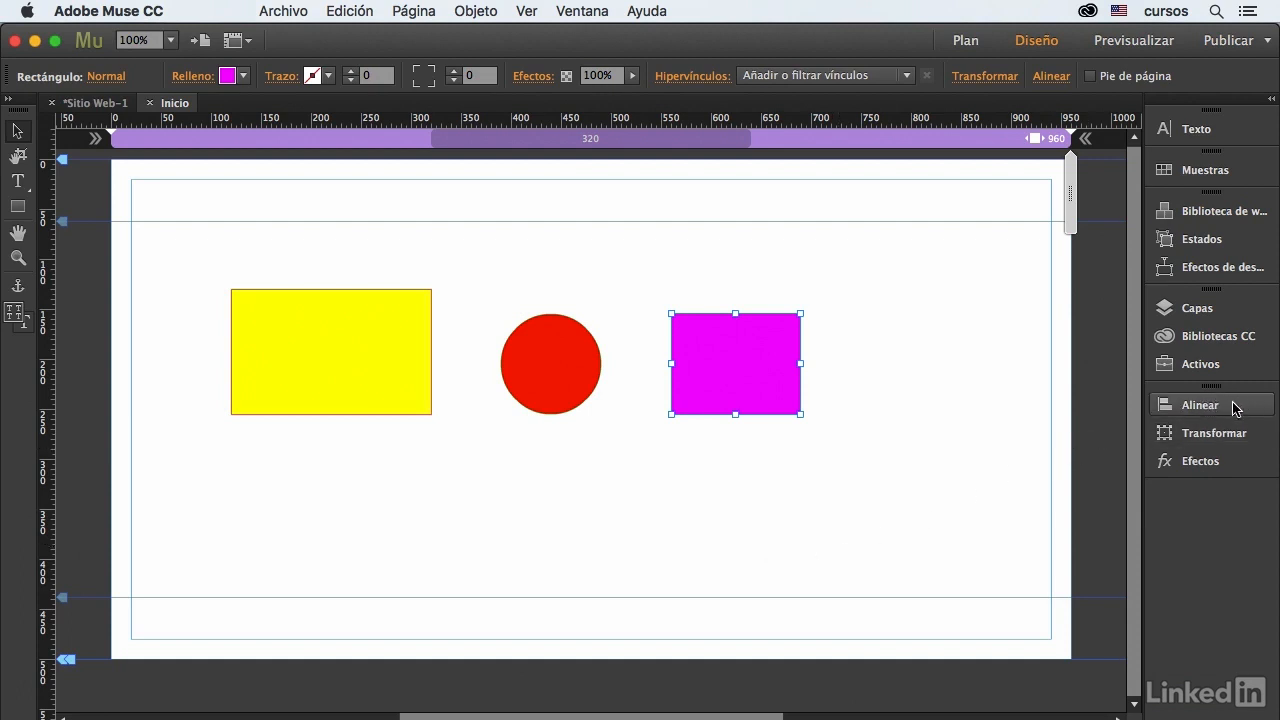
Display the alignment options and select the yellow rectangle, red circle and magenta rectangle together.
click(578, 10)
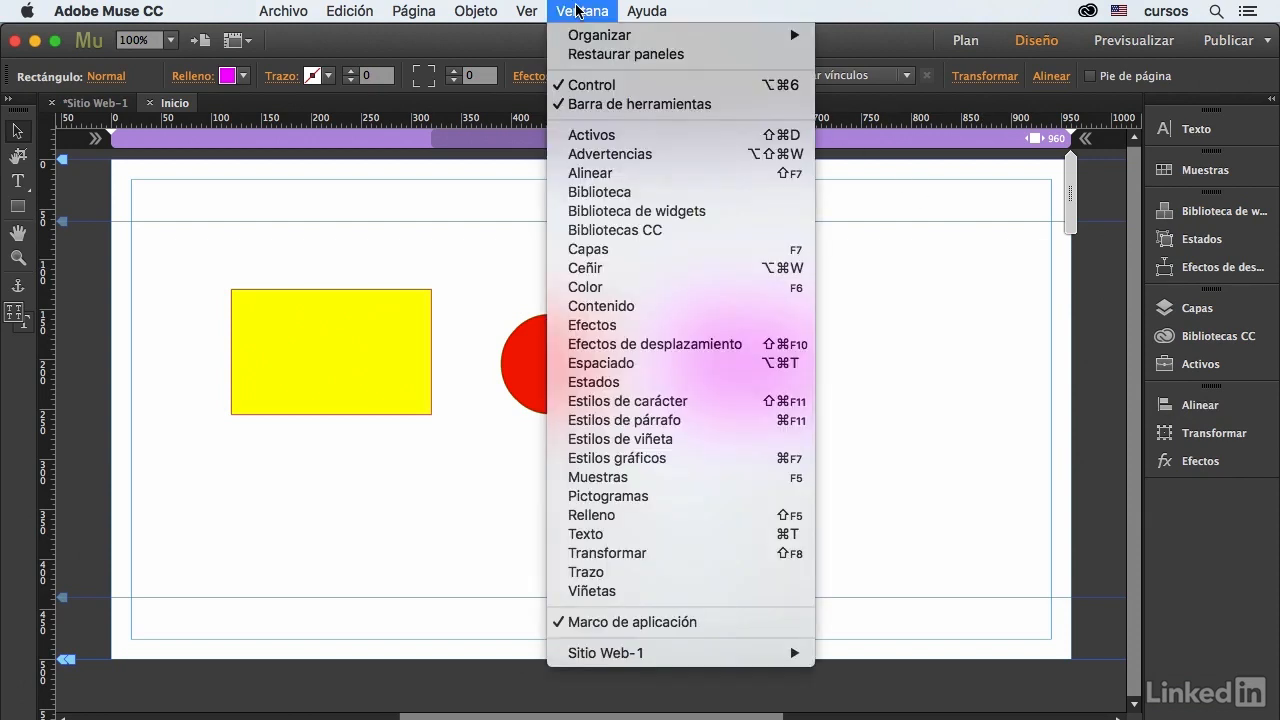
click(609, 176)
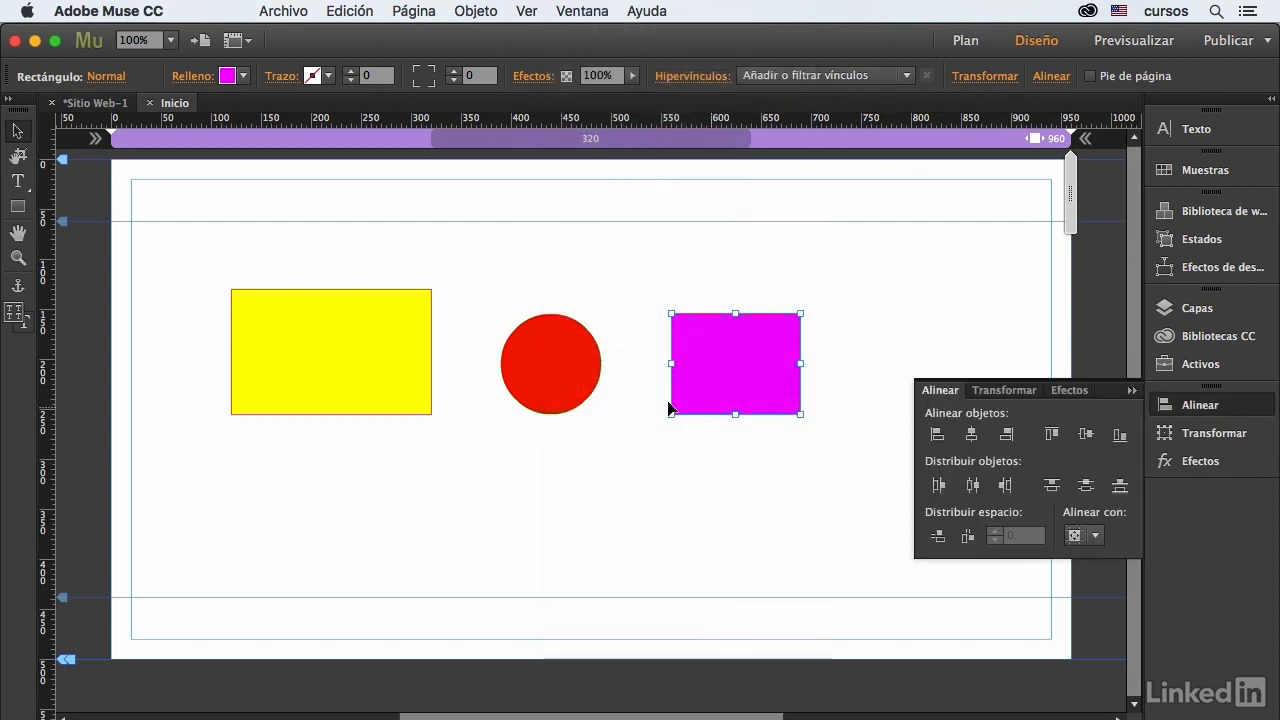
drag(391, 261, 709, 467)
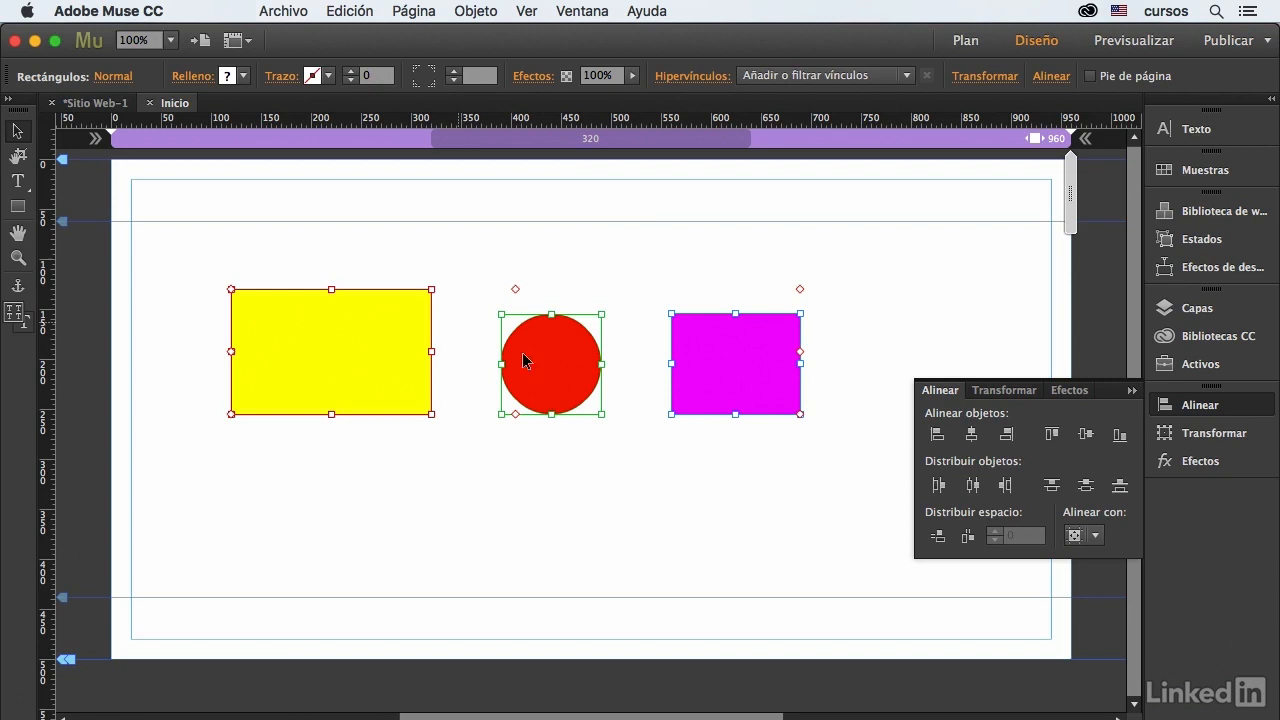
Try aligning the three shapes to the top and bottom of the content area, and undo both alignments.
click(1053, 435)
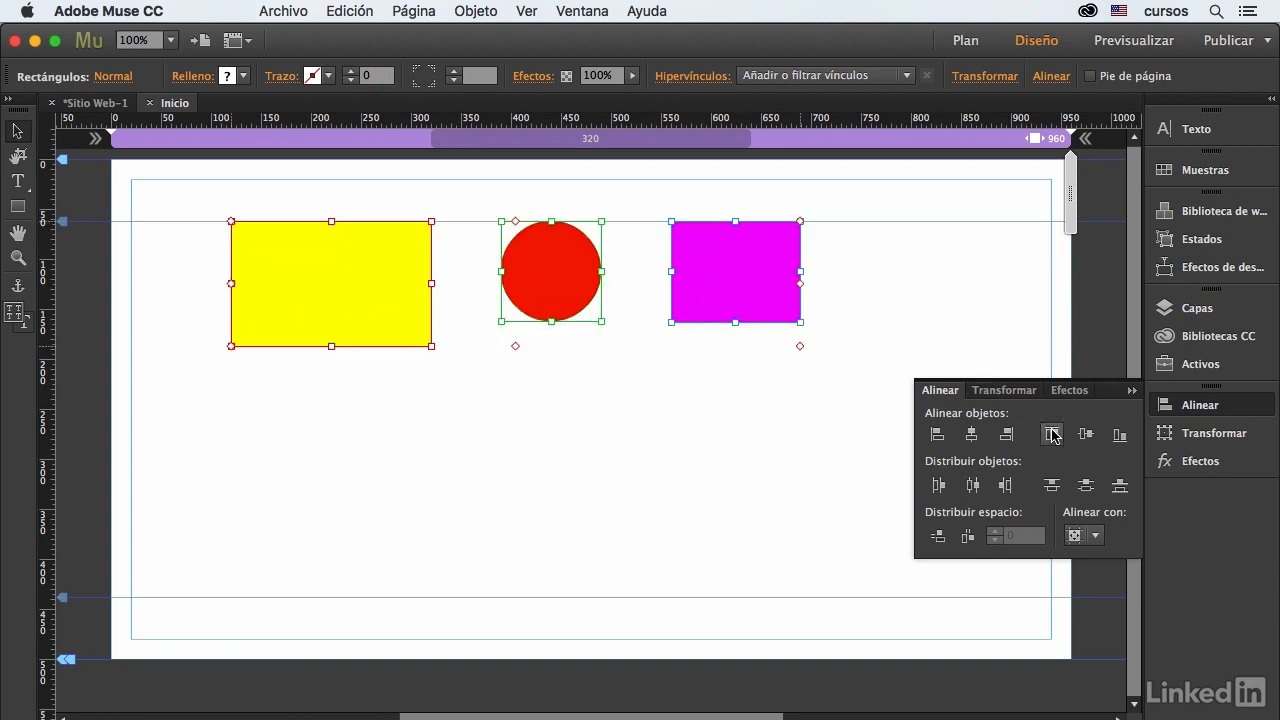
click(1119, 435)
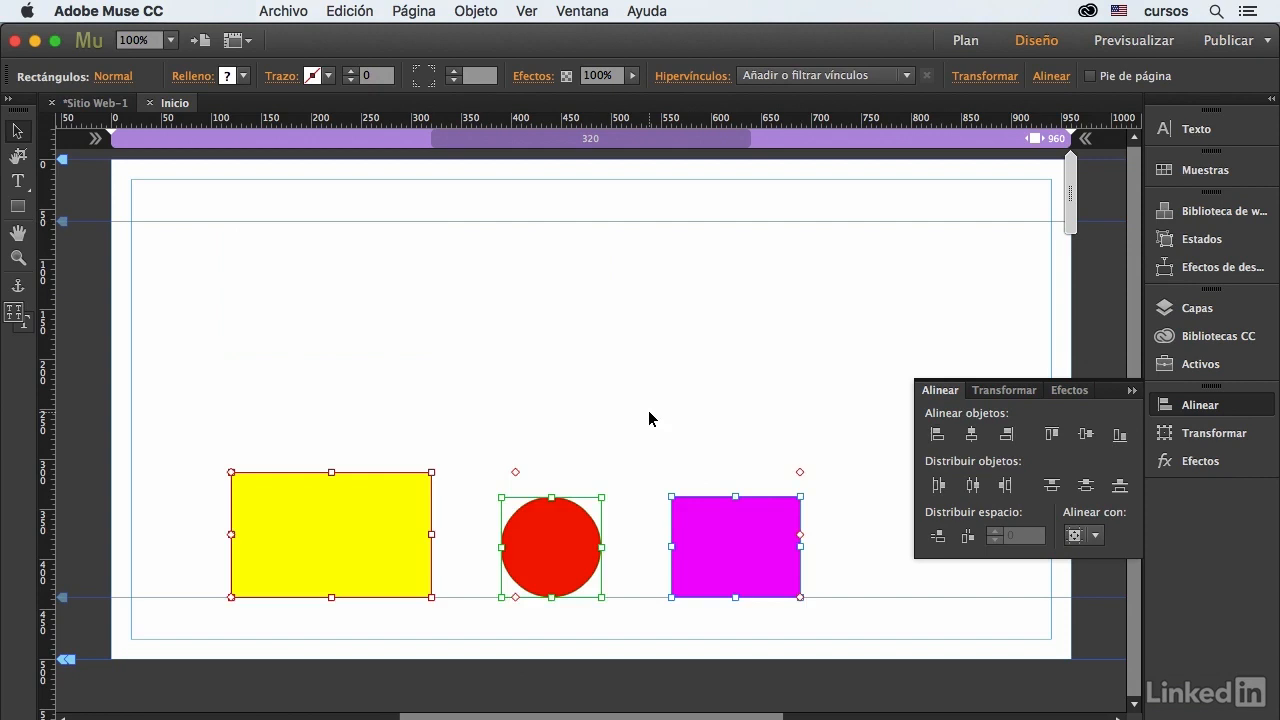
click(1097, 540)
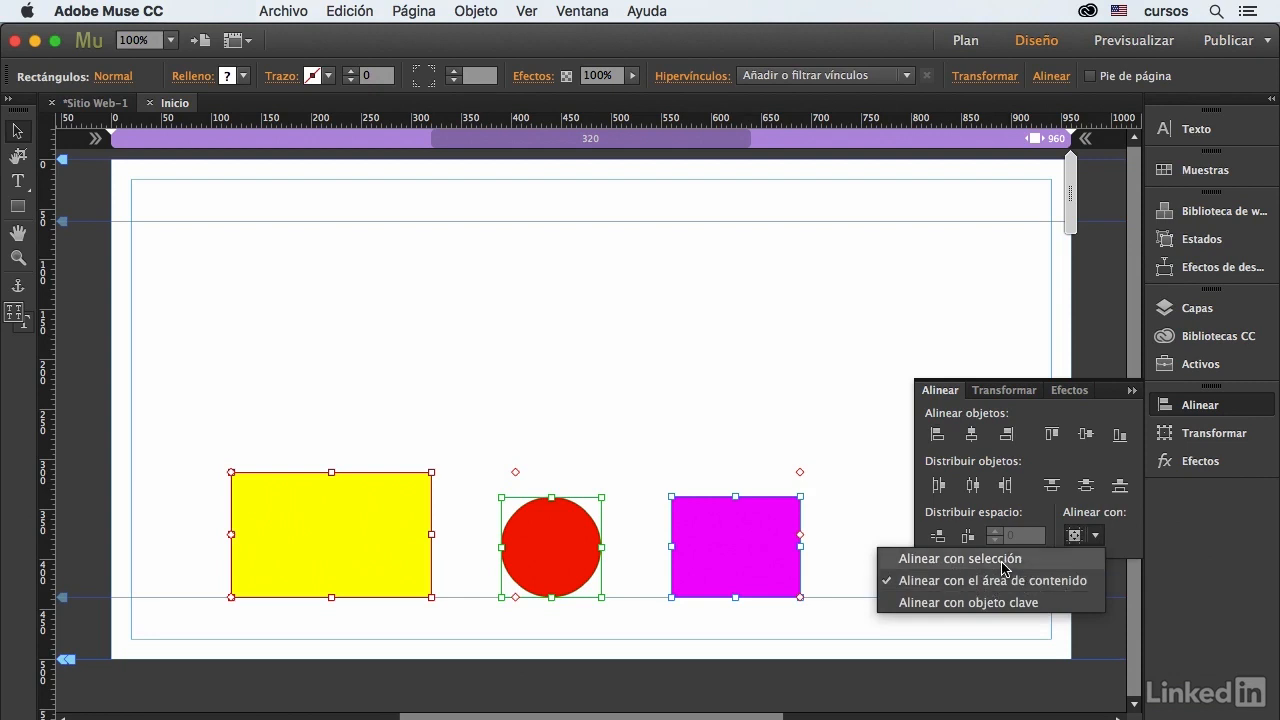
click(766, 547)
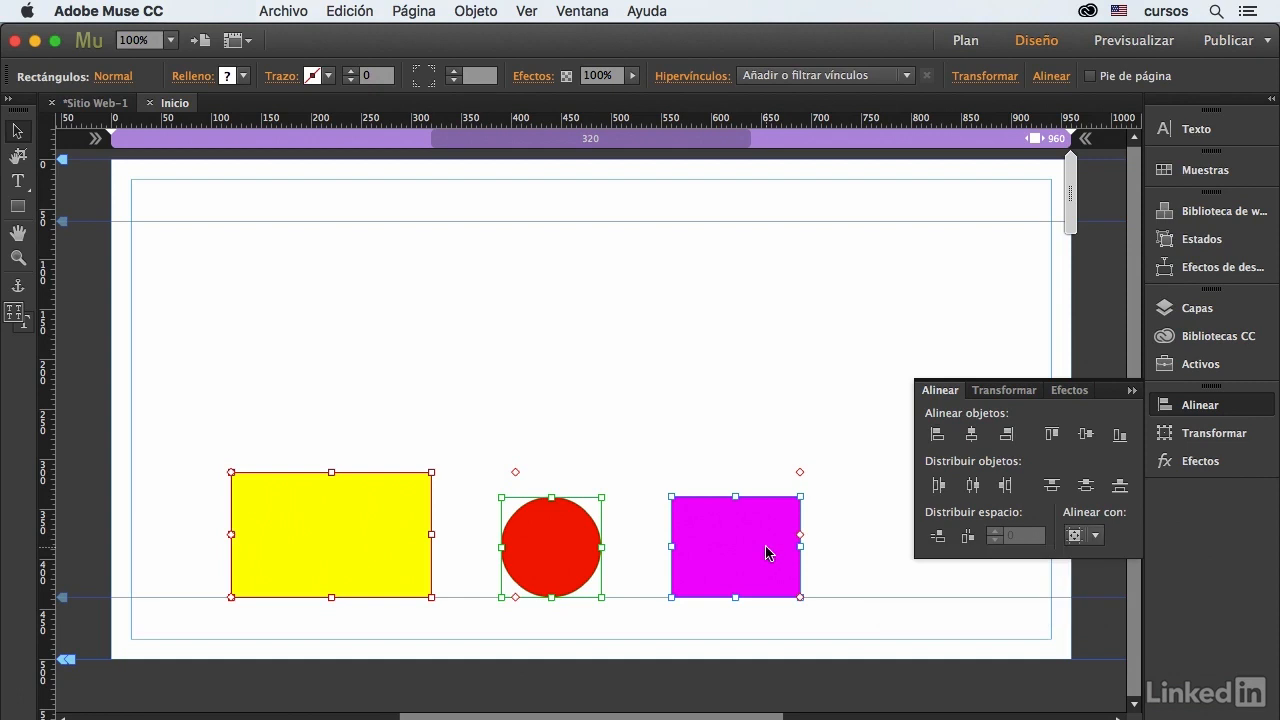
key(super+z)
key(super+shift+z)
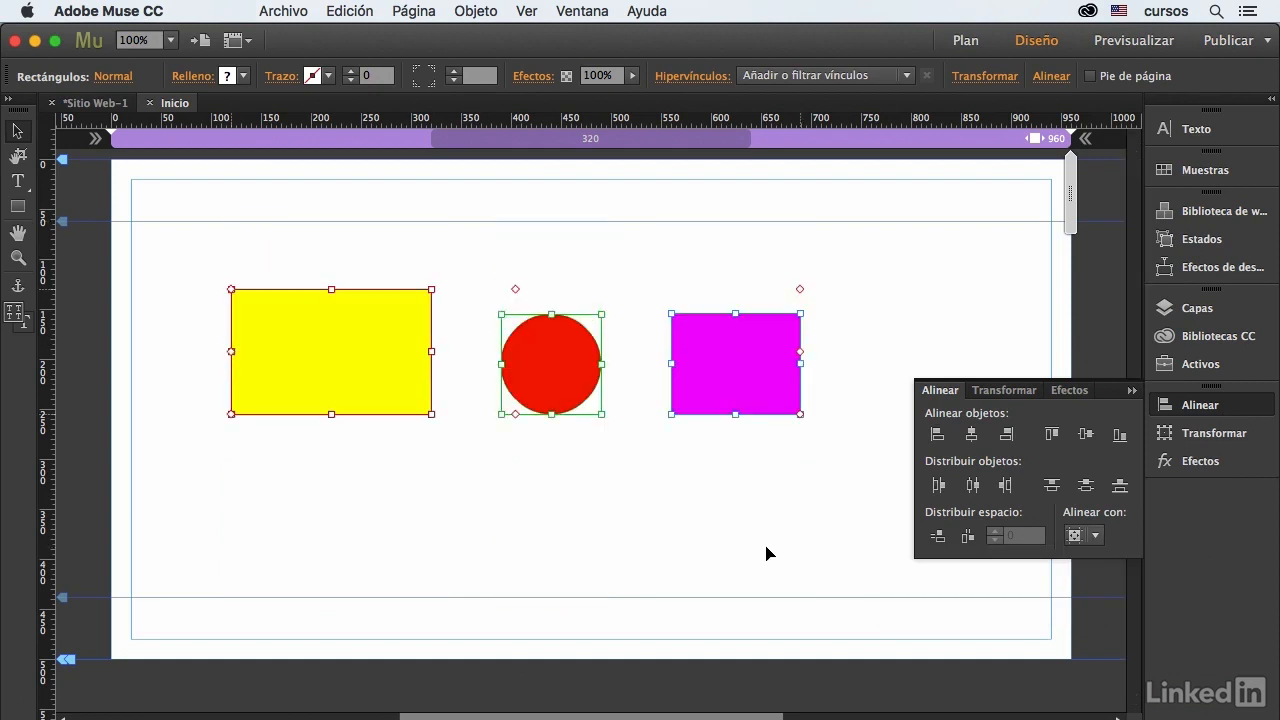
Set the alignment reference to the selection, and align the three shapes by their top edges and then by their bottom edges.
click(1090, 535)
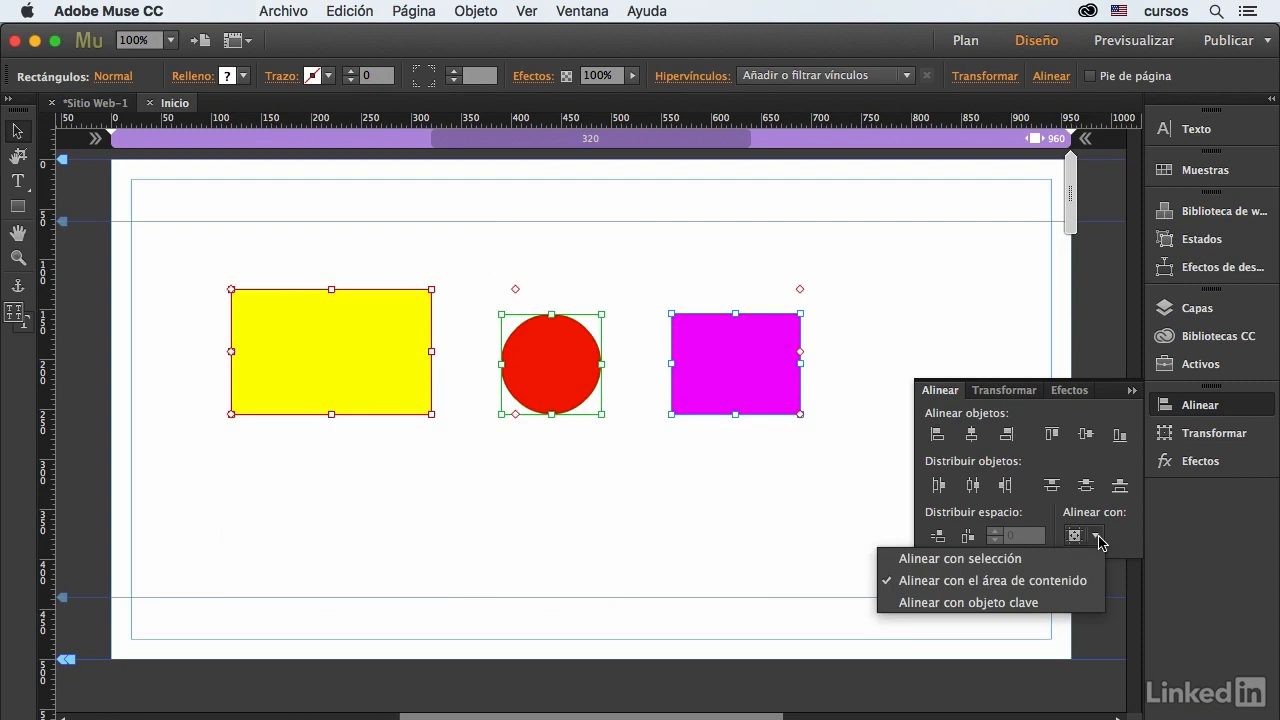
click(1038, 560)
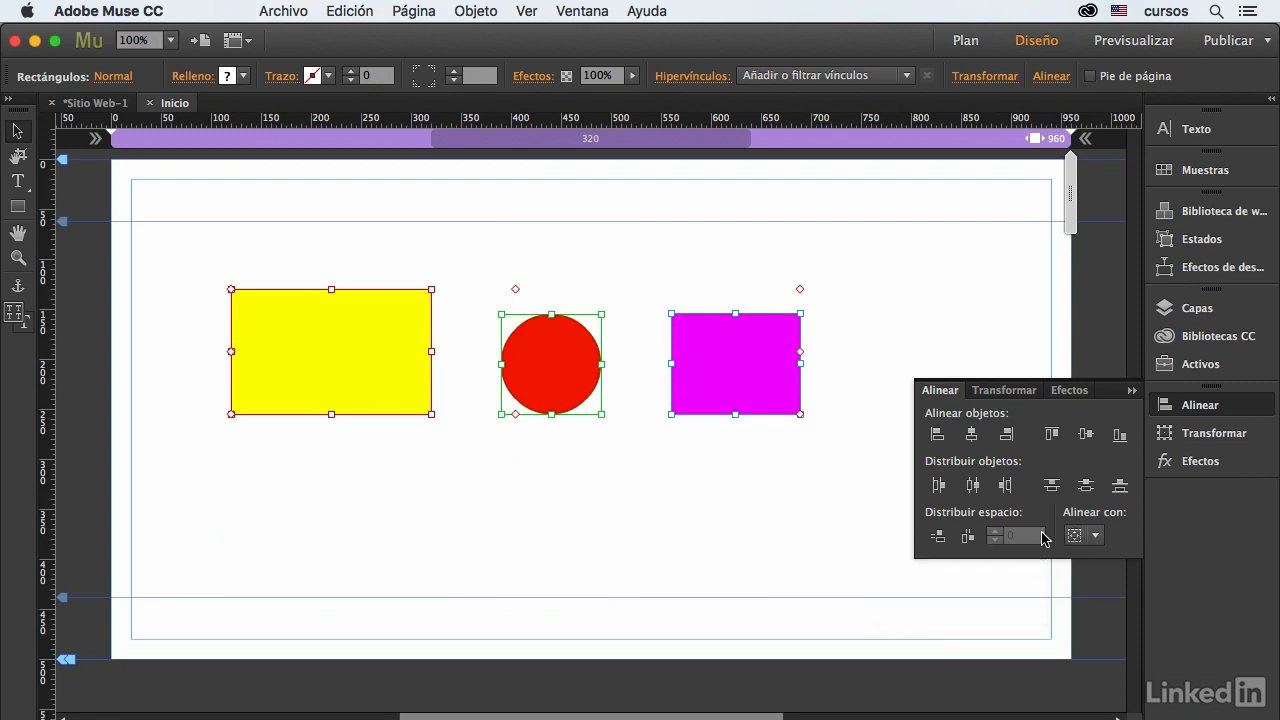
click(1053, 436)
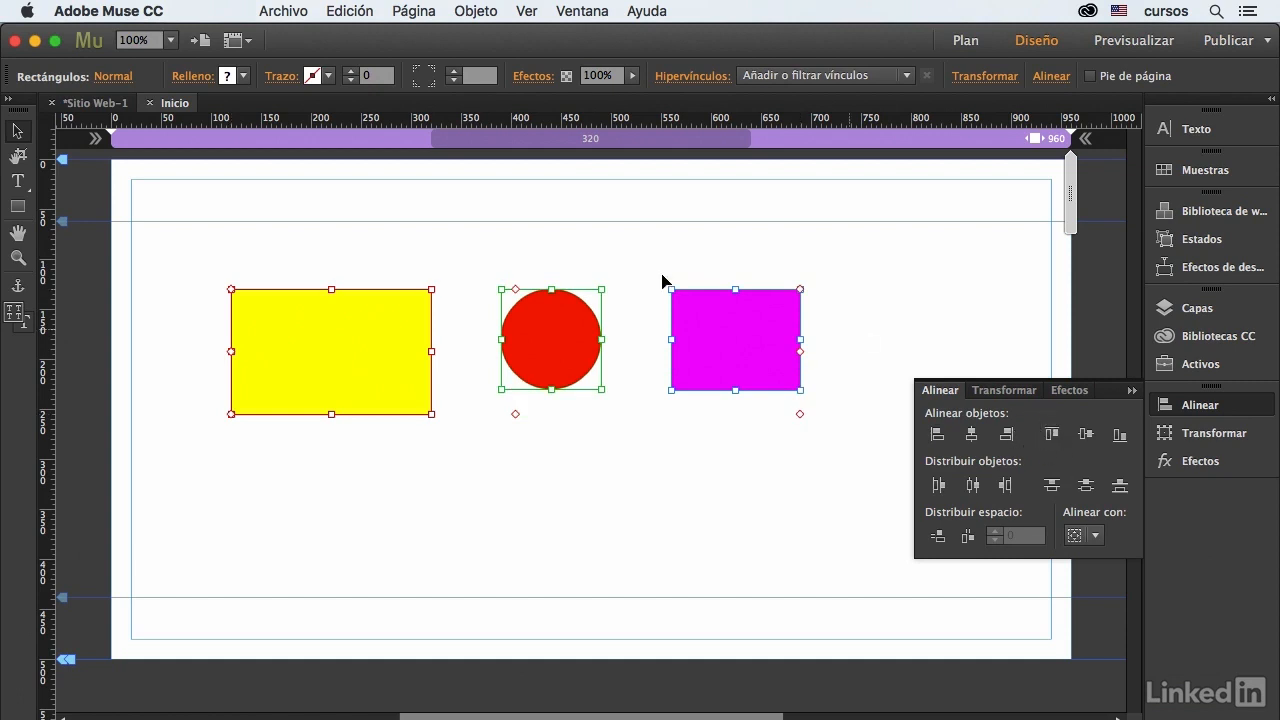
click(1118, 438)
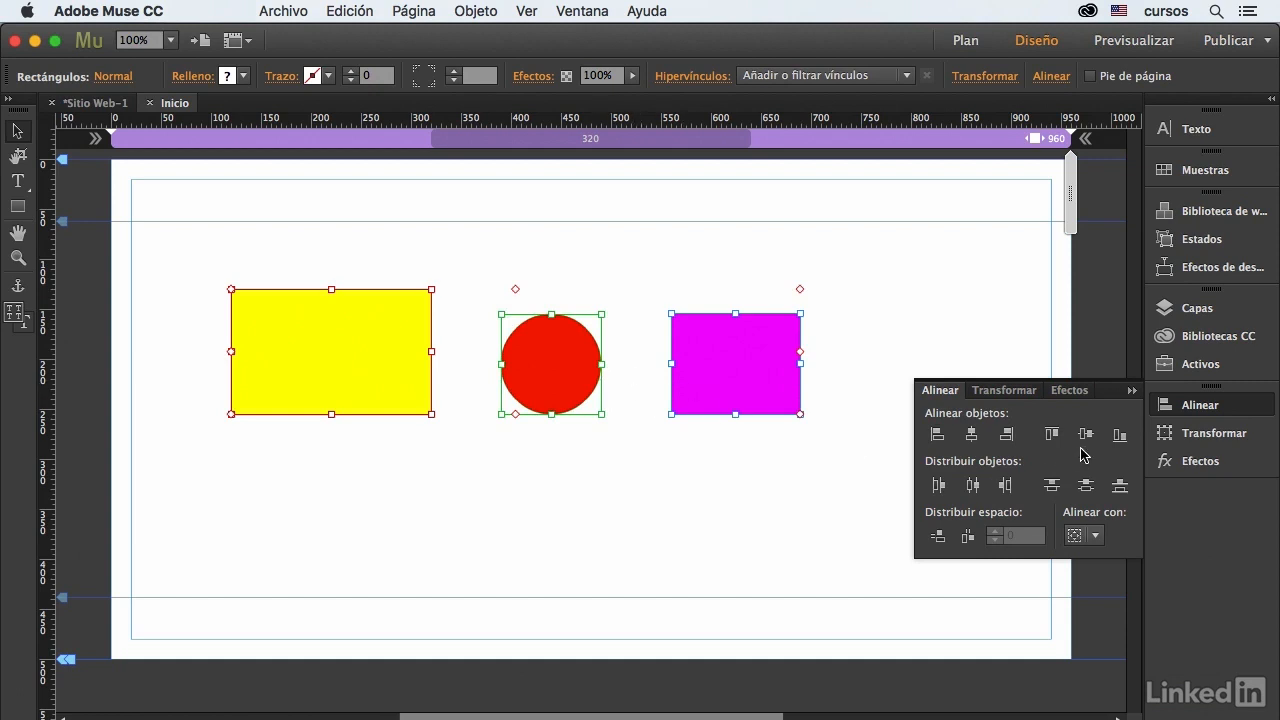
Align the three shapes by their vertical centres, then stagger the red circle and magenta rectangle diagonally below the yellow rectangle.
click(1085, 435)
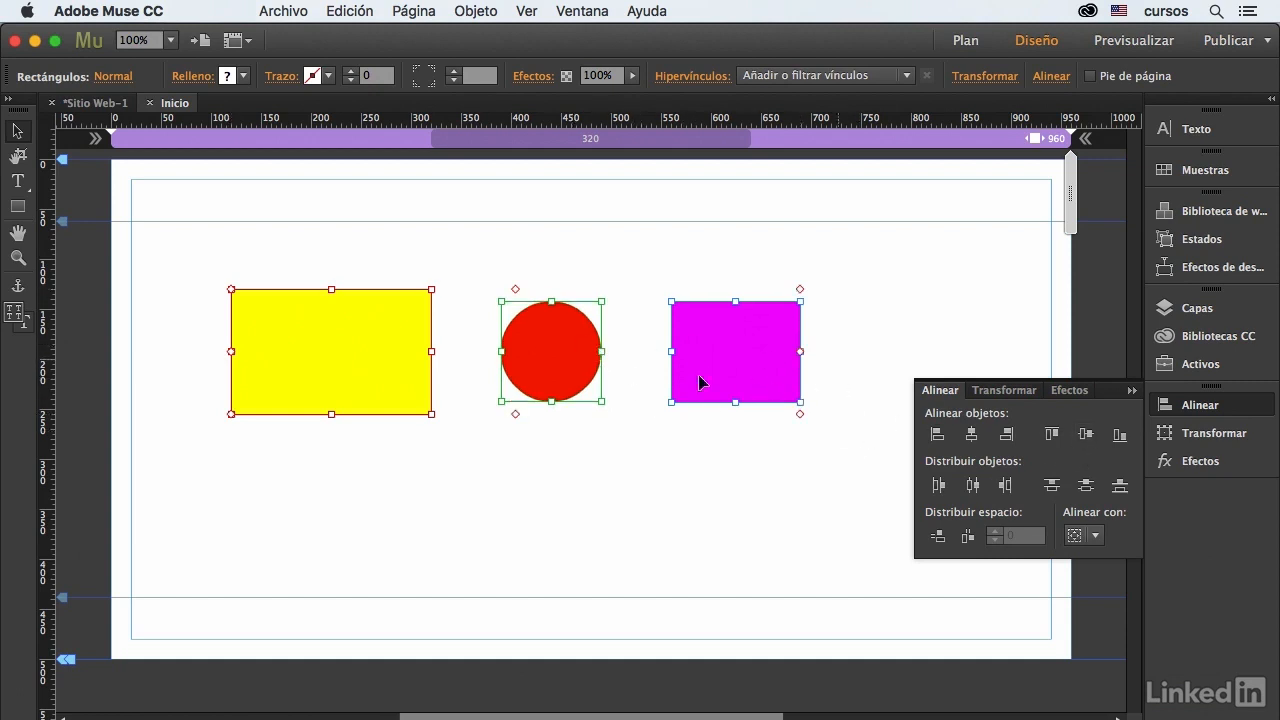
click(462, 218)
drag(515, 346, 510, 444)
drag(748, 361, 743, 546)
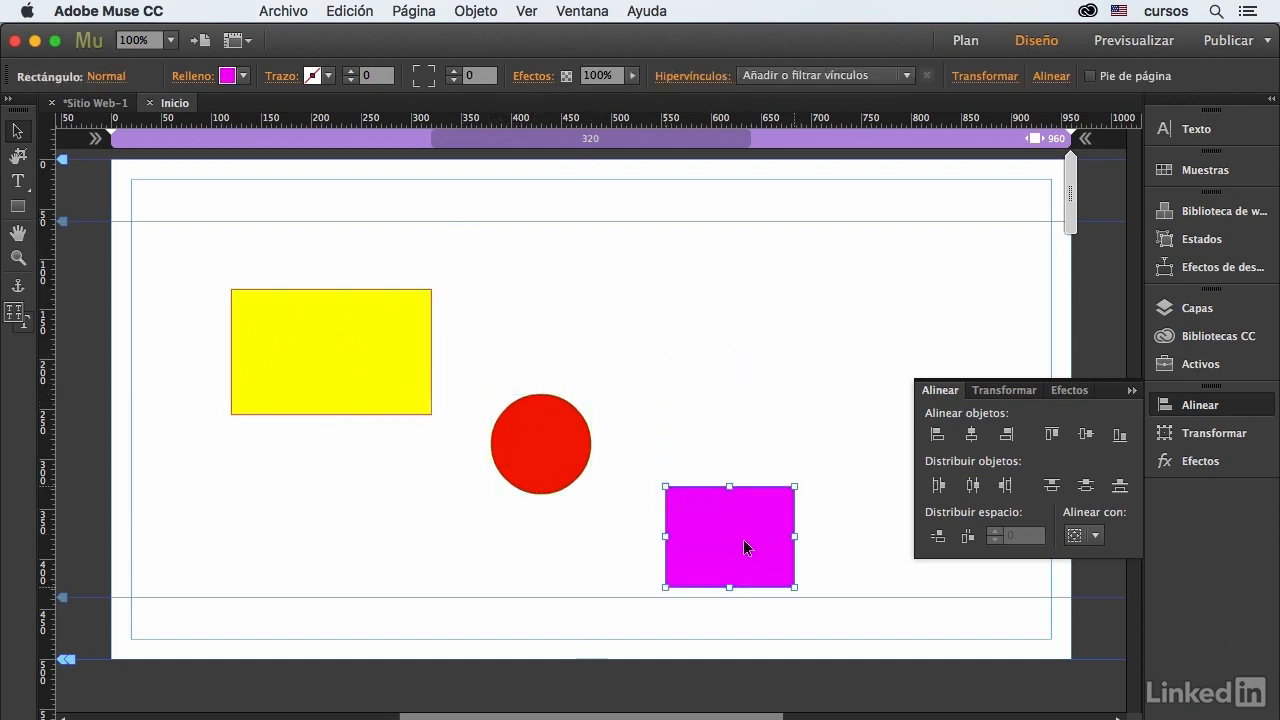
Select the three shapes, try aligning them by left edges, right edges and horizontal centres, and undo these alignments.
drag(321, 247, 726, 560)
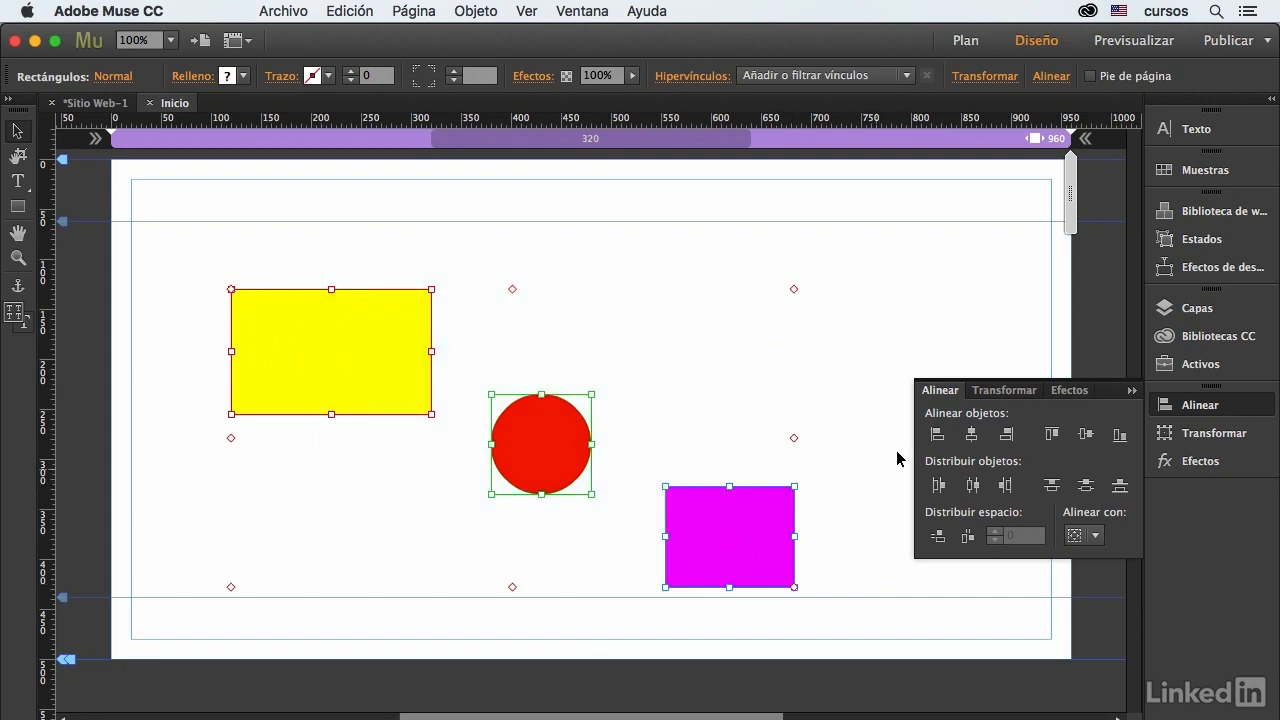
click(936, 434)
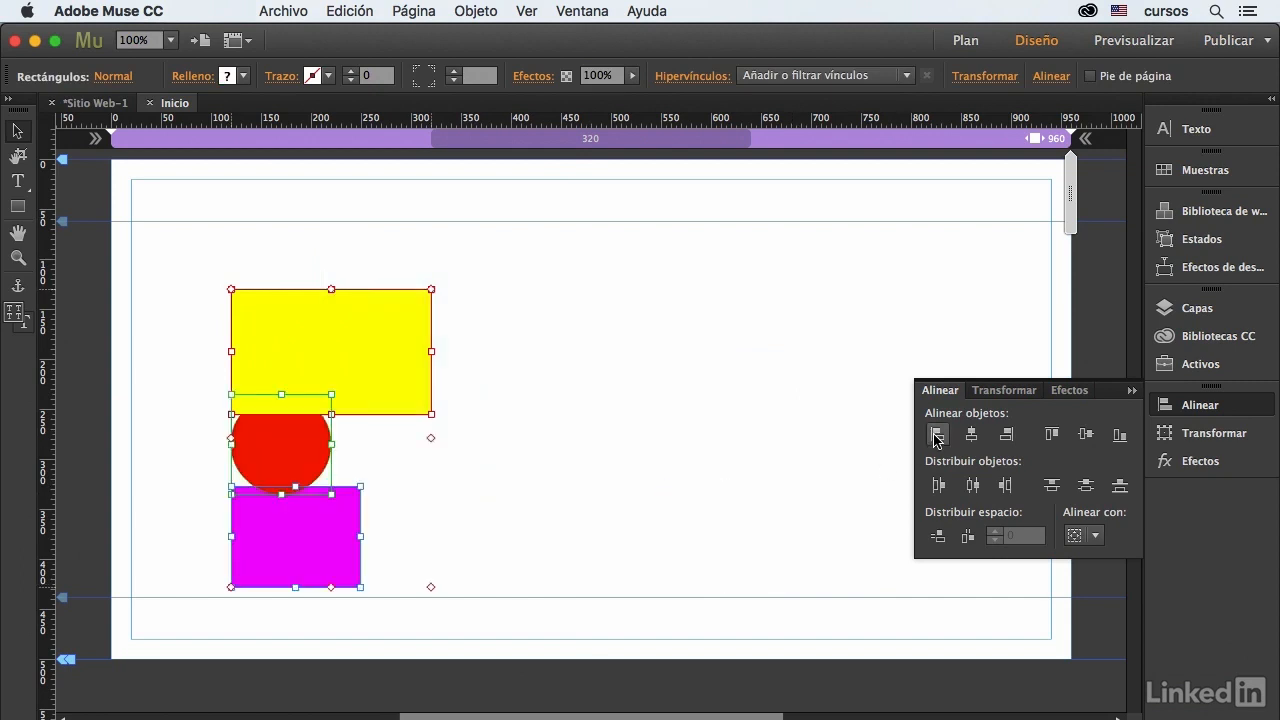
click(1006, 434)
click(968, 436)
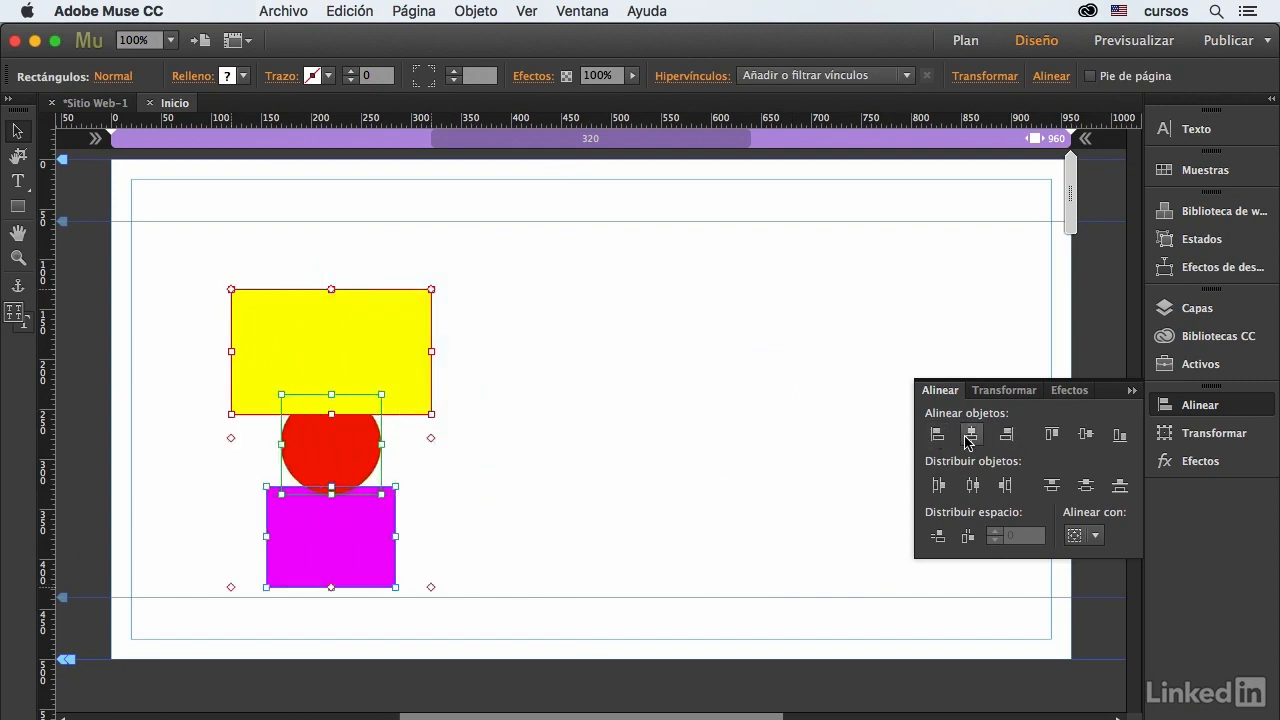
key(super+z)
key(super+z)
key(super+z)
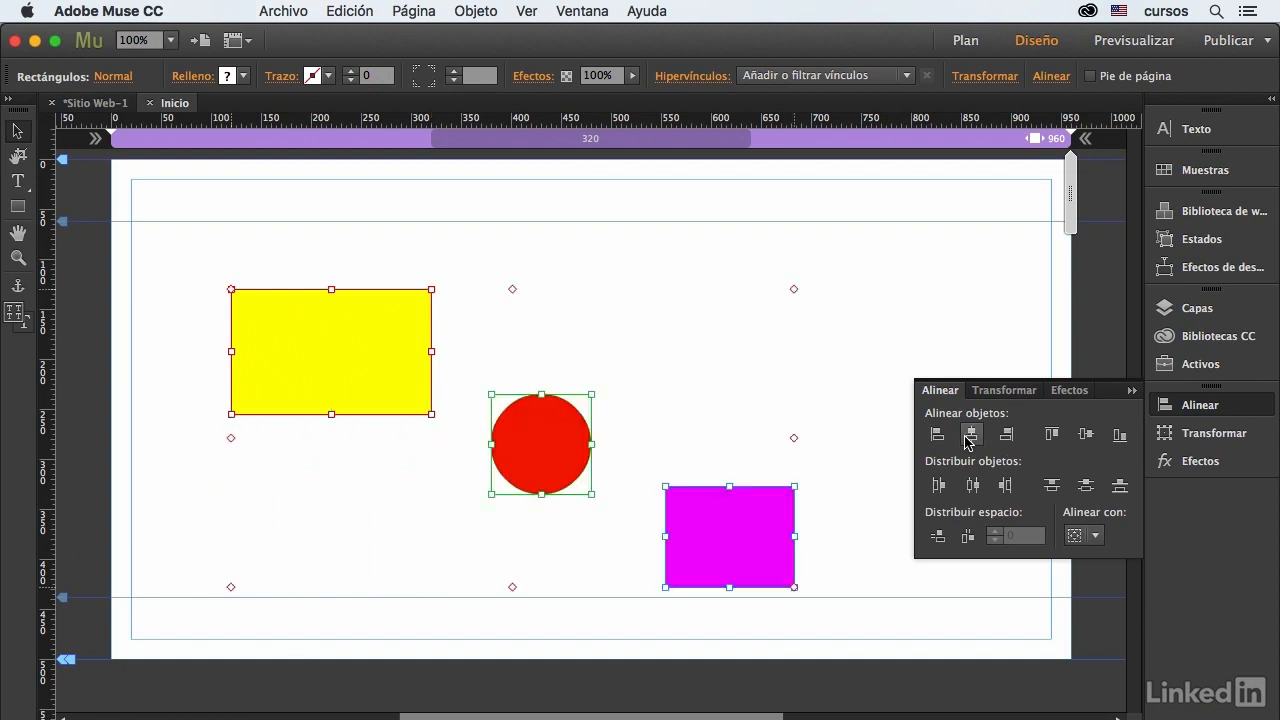
Move the magenta rectangle left towards the red circle and the yellow rectangle left to near the page margin.
click(725, 516)
drag(725, 516, 666, 519)
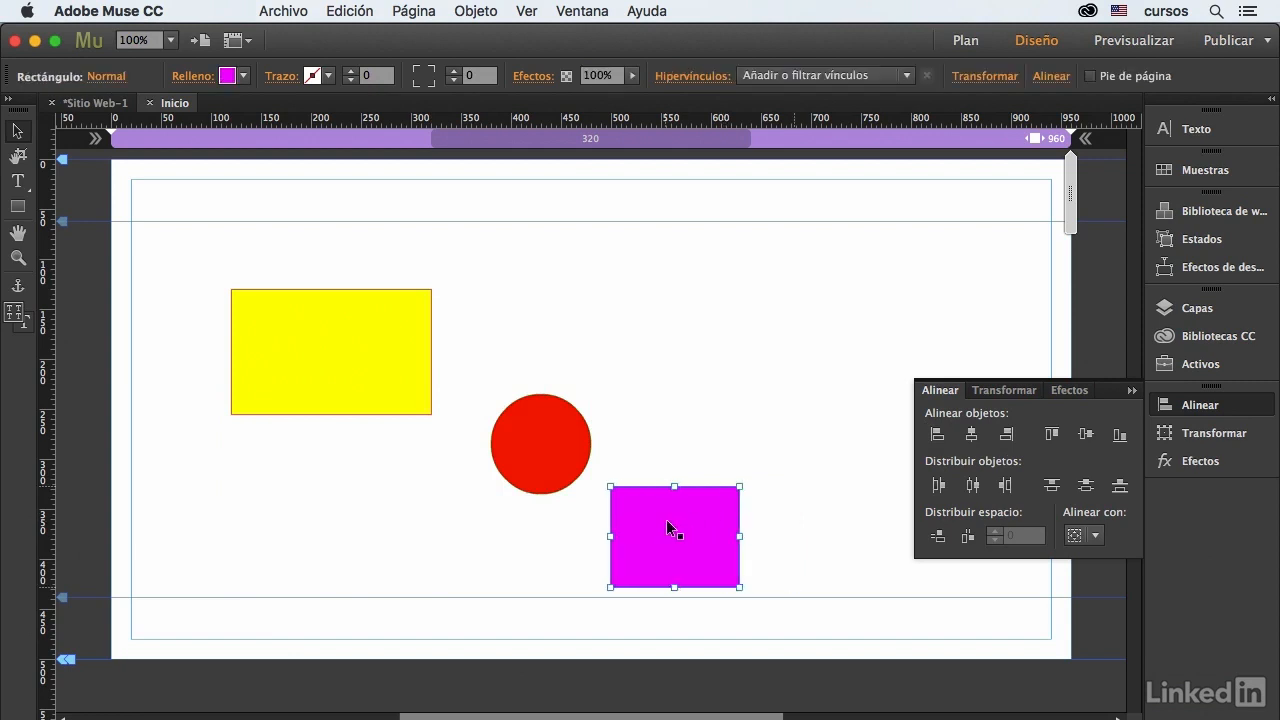
drag(410, 403, 321, 410)
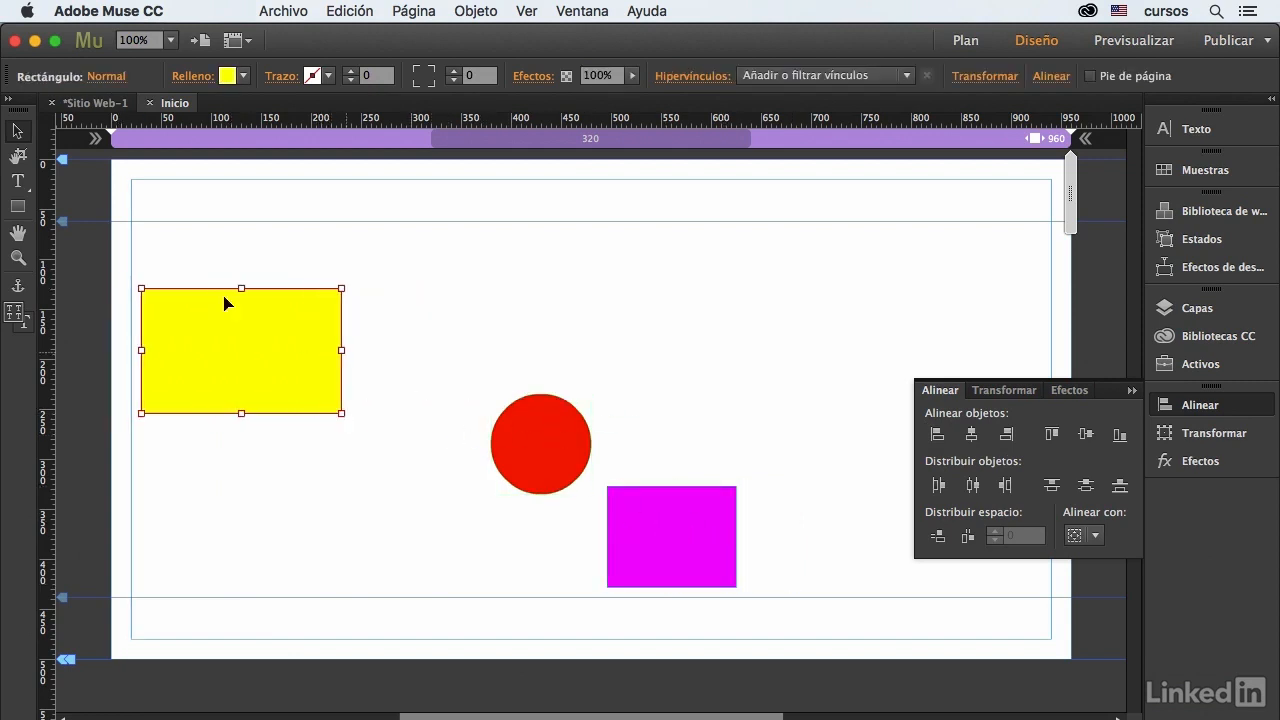
Select the three shapes and distribute them horizontally by their left edges, right edges and finally their centres.
drag(188, 241, 674, 536)
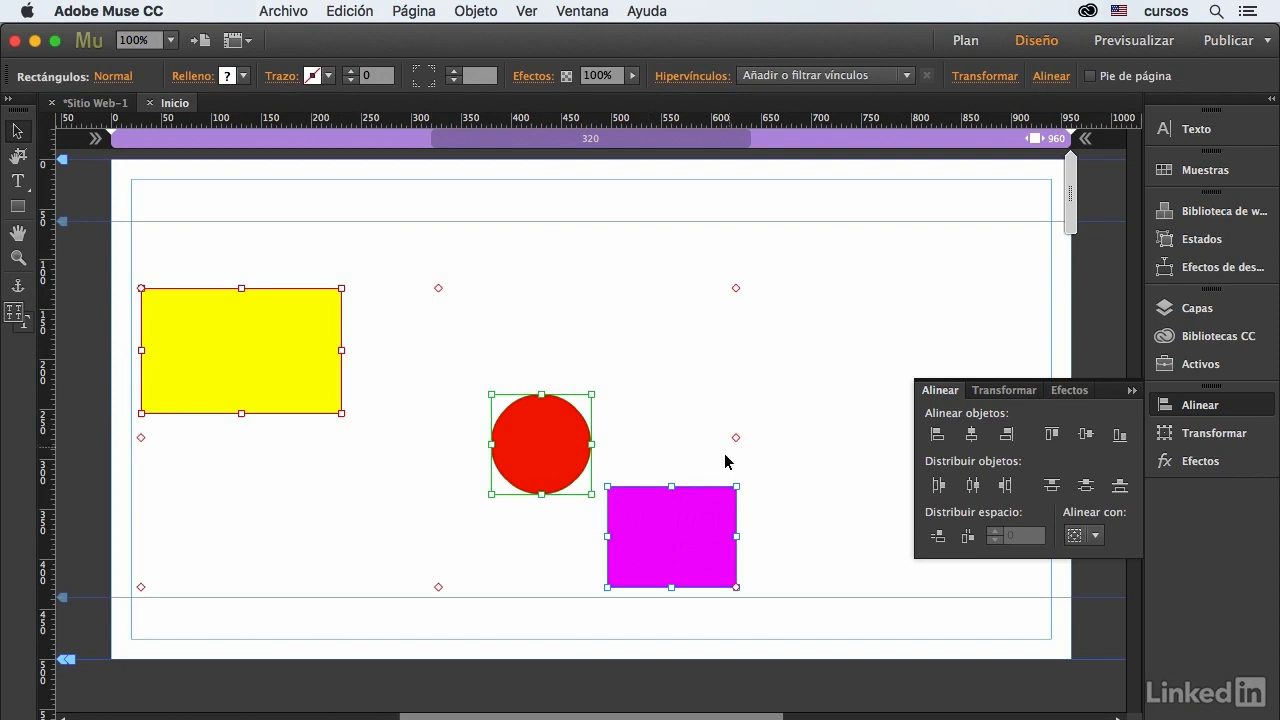
click(938, 485)
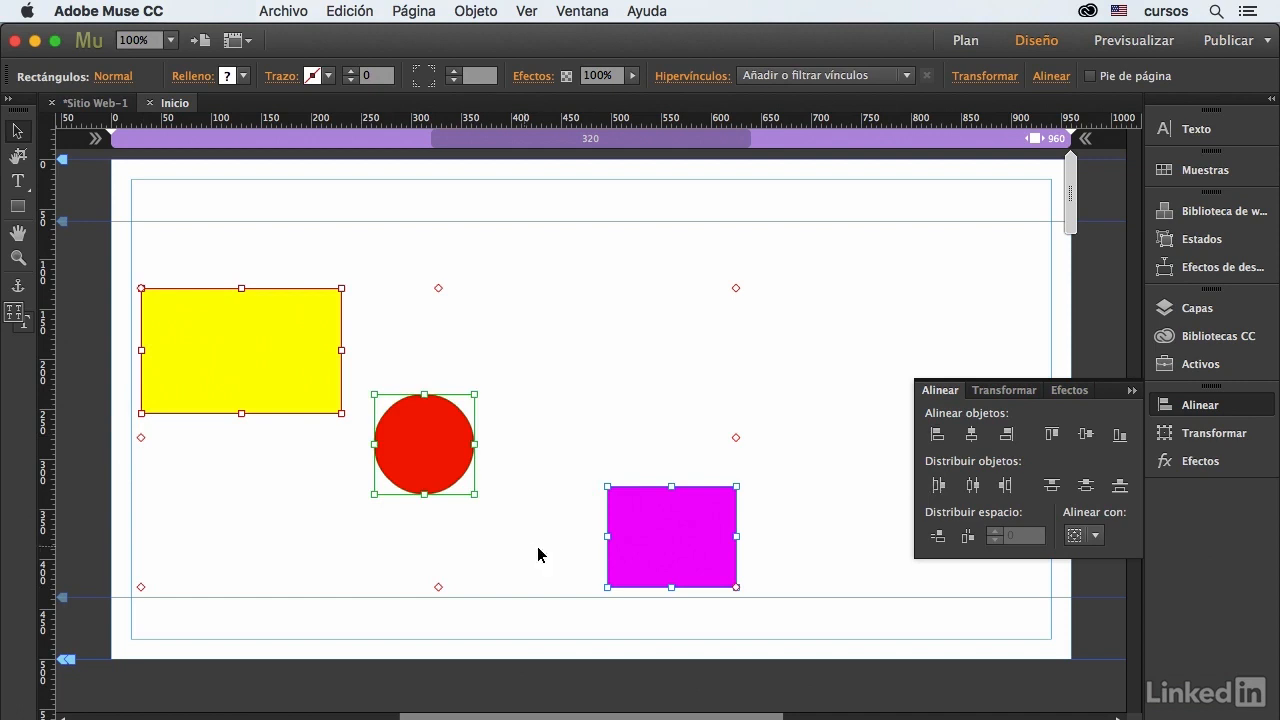
click(1006, 486)
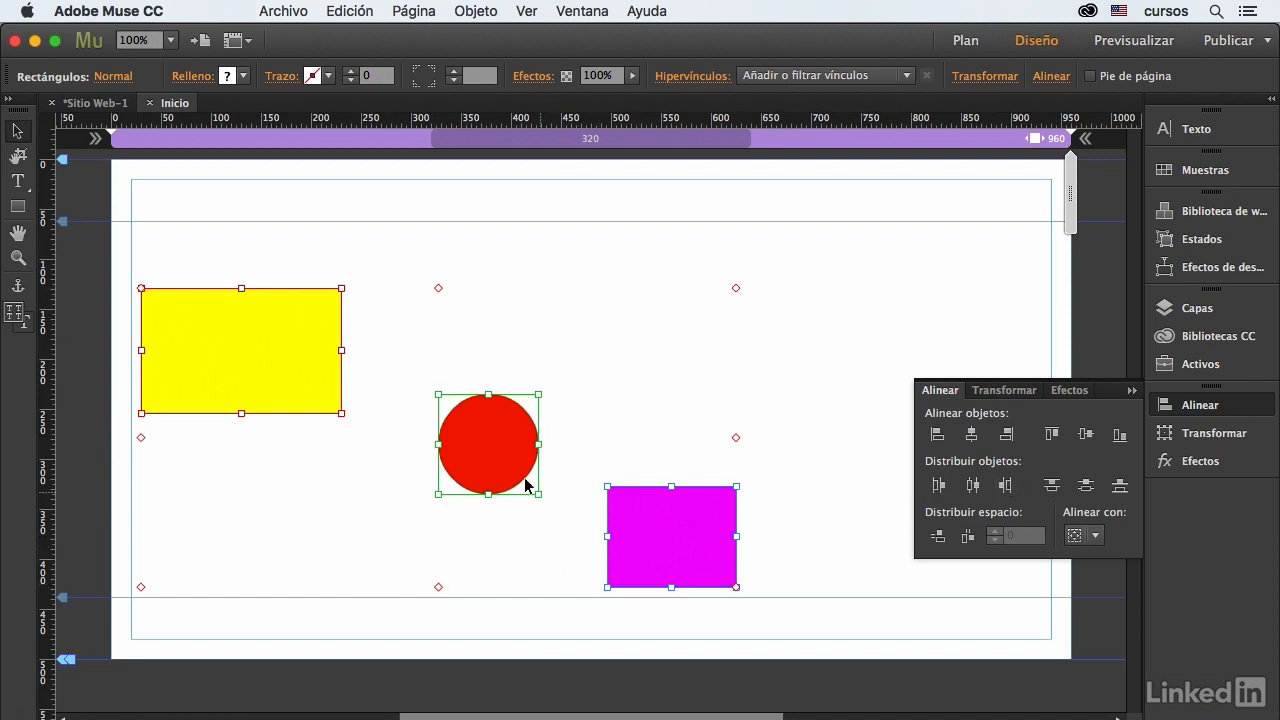
click(974, 486)
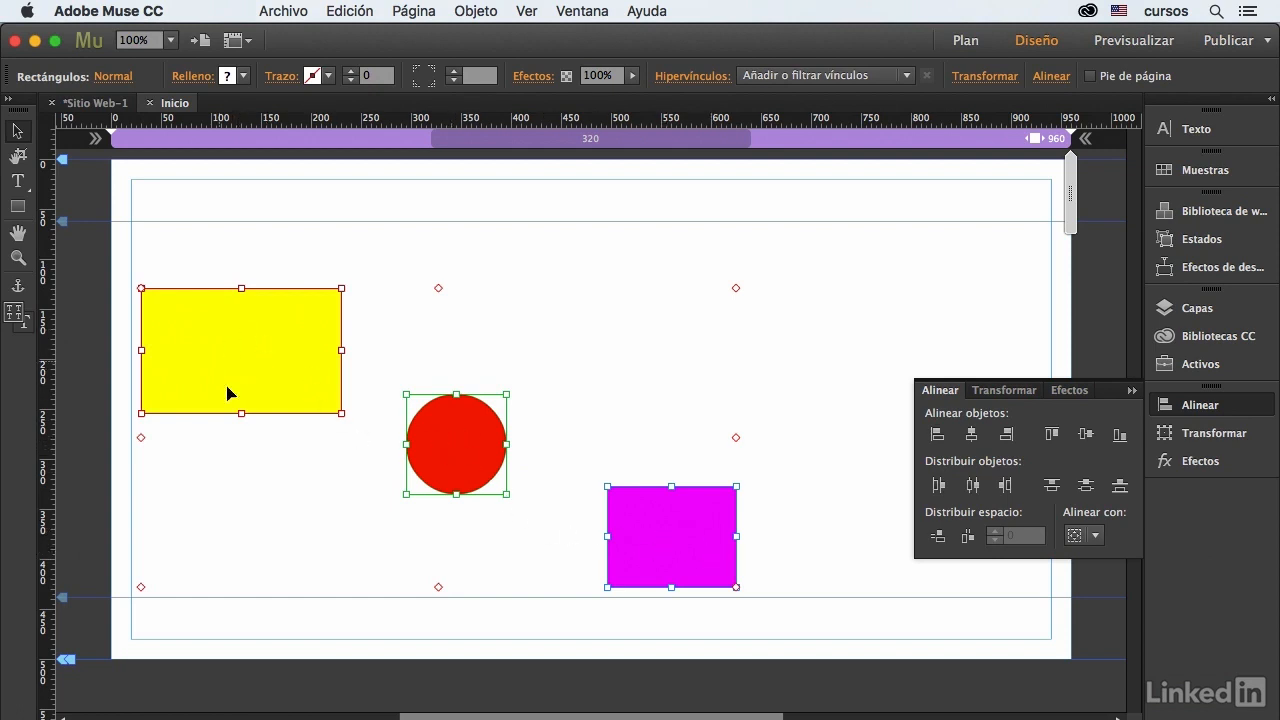
Distribute the three shapes vertically by top edges, centres and bottom edges, and equalize the horizontal spacing between them.
click(1053, 486)
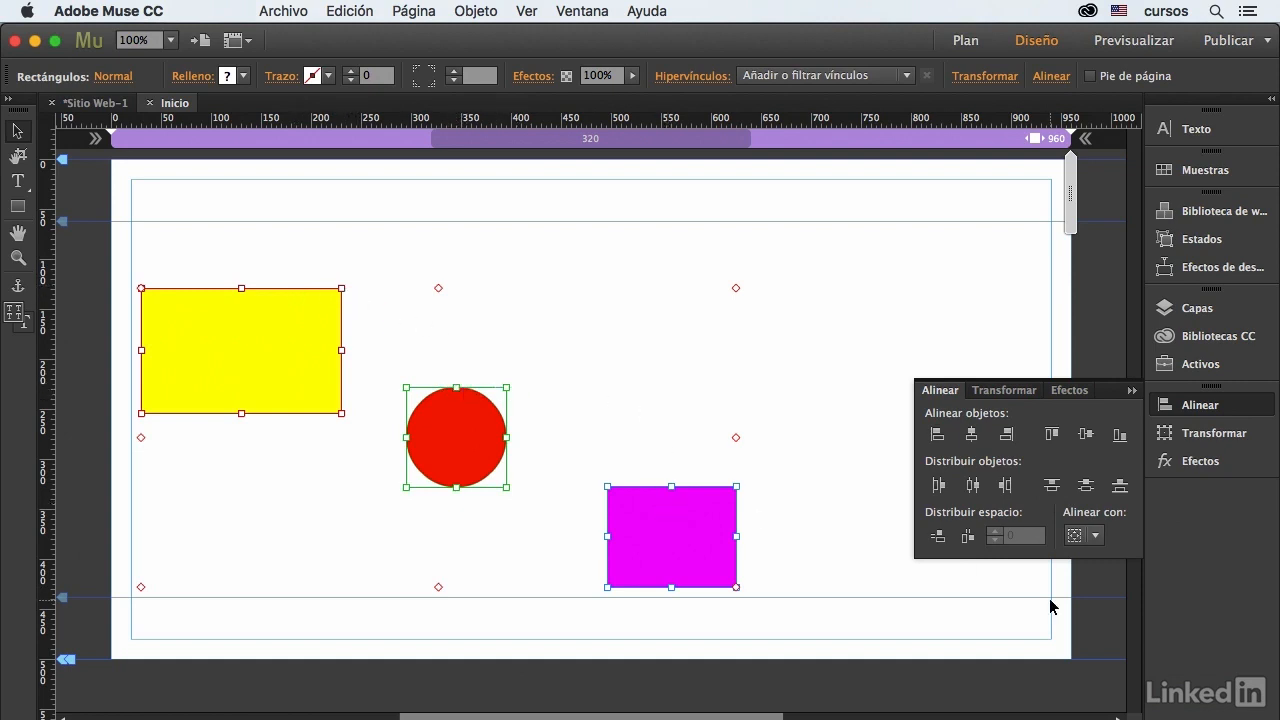
click(1088, 485)
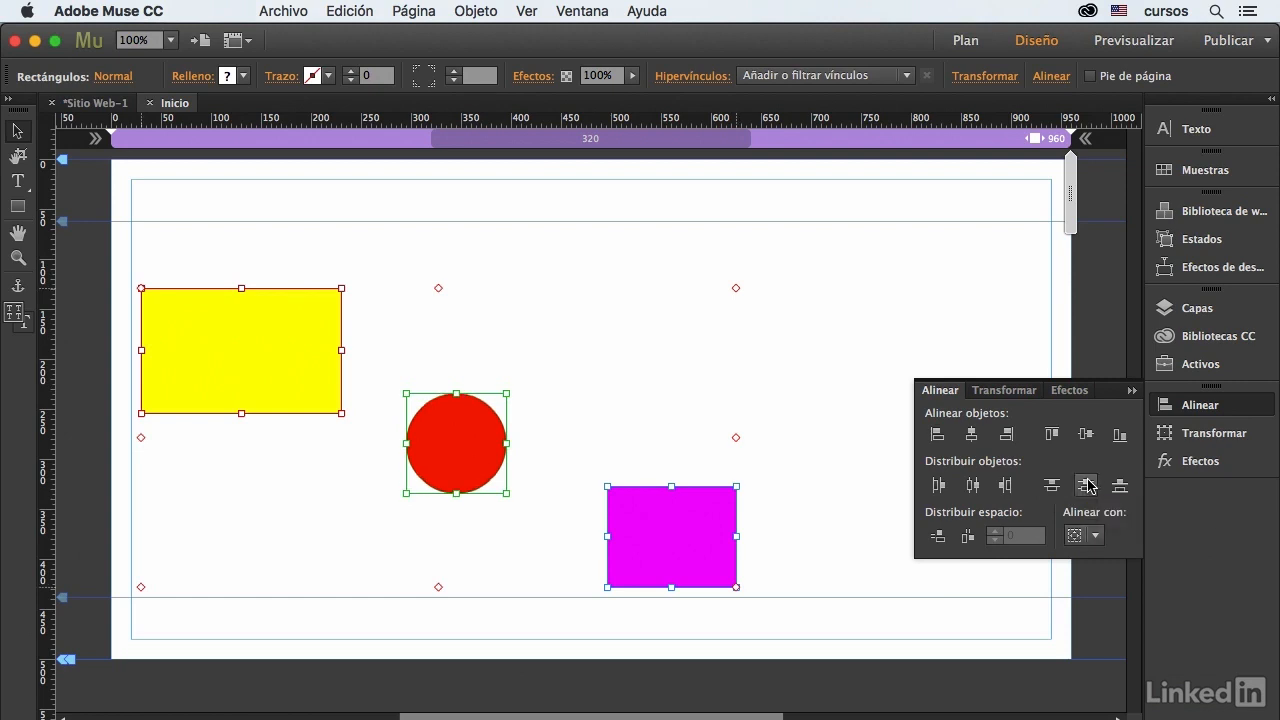
click(1119, 486)
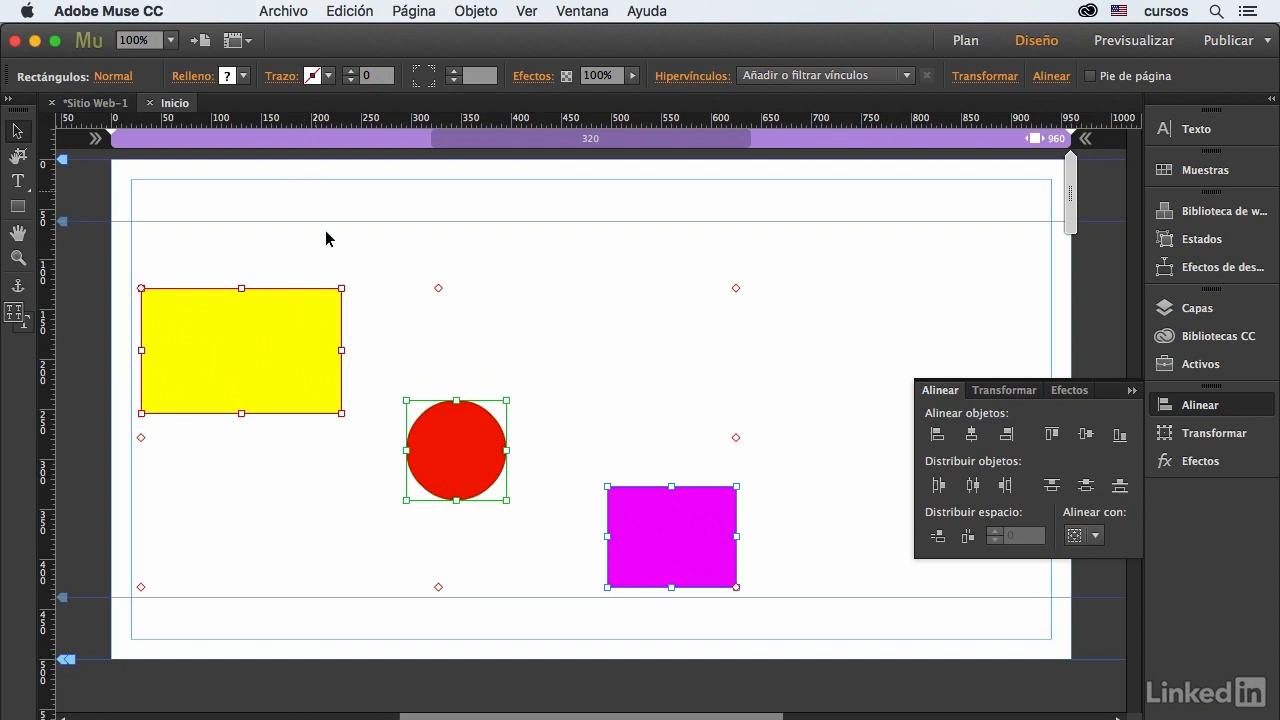
click(967, 539)
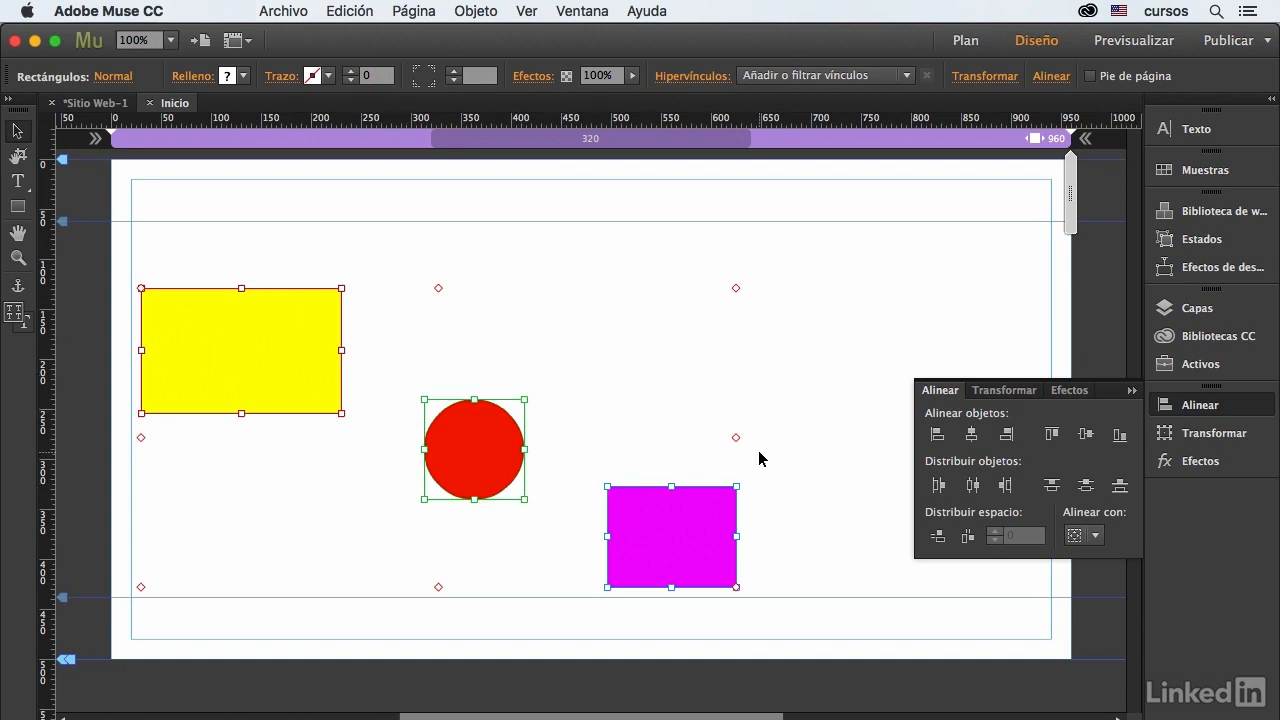
Set the alignment reference to the content area, try aligning the shapes to its right, left, top and bottom, and undo these alignments.
click(1096, 536)
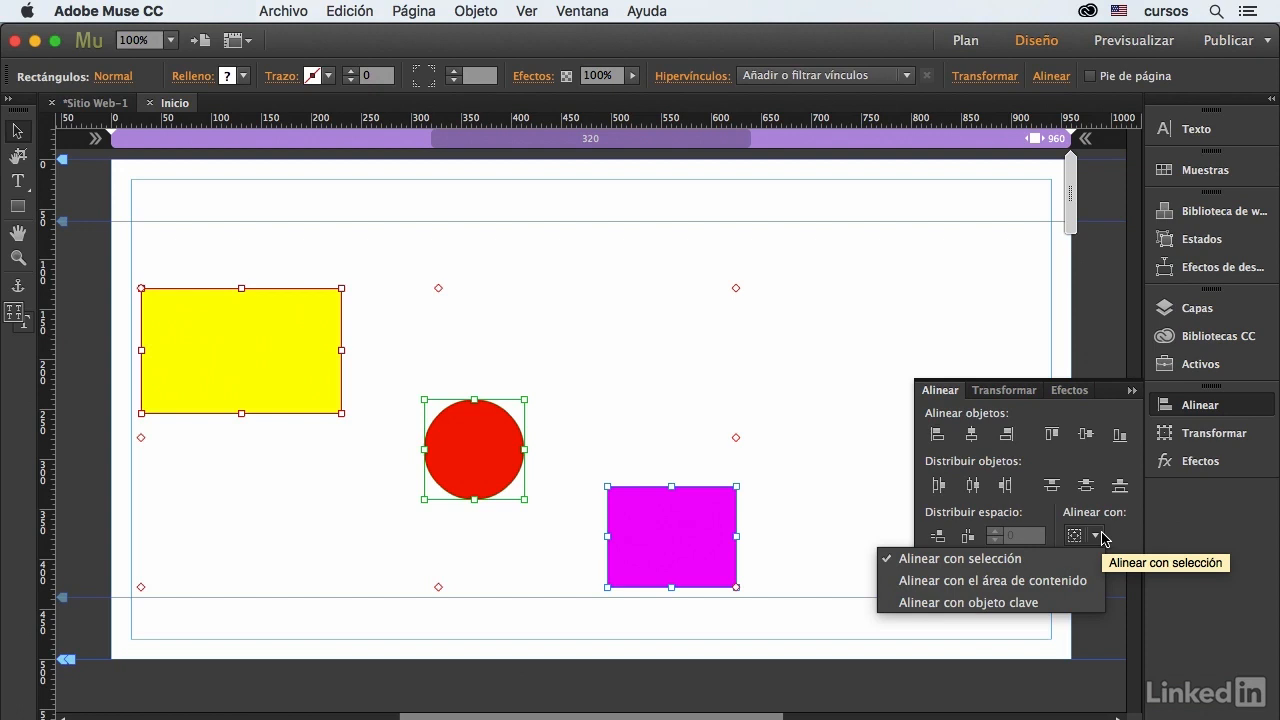
click(995, 581)
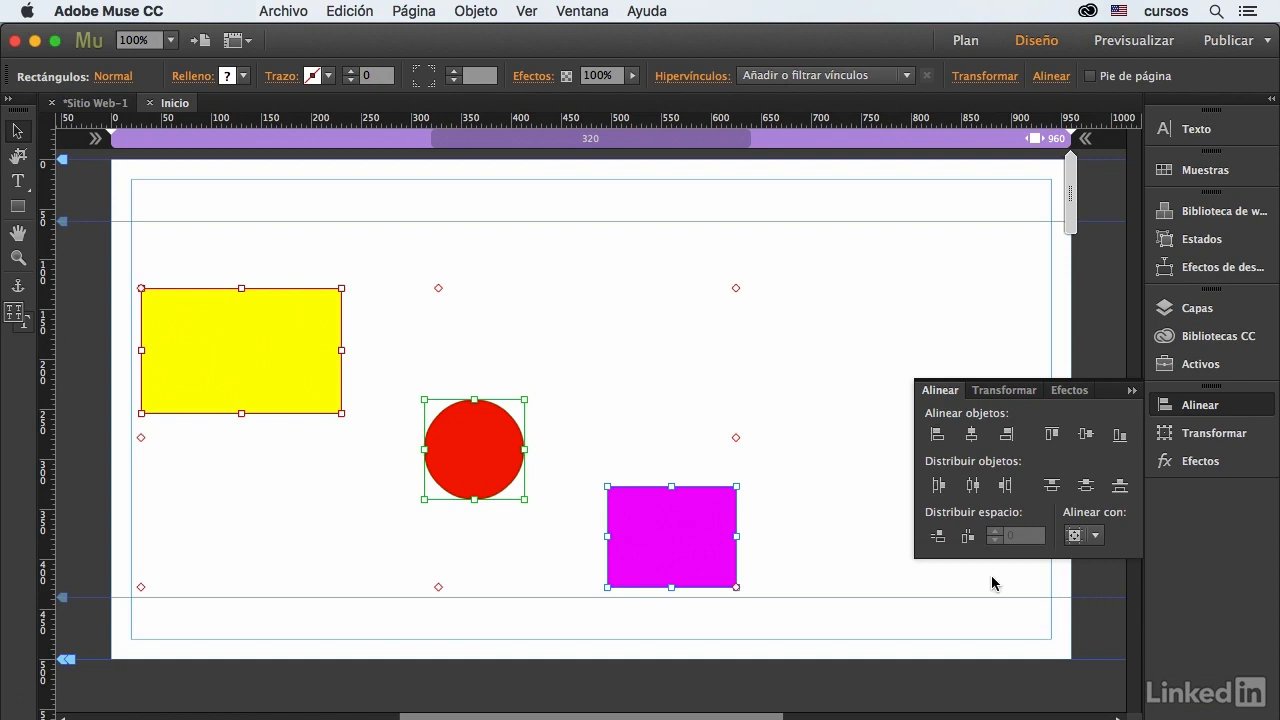
click(1008, 433)
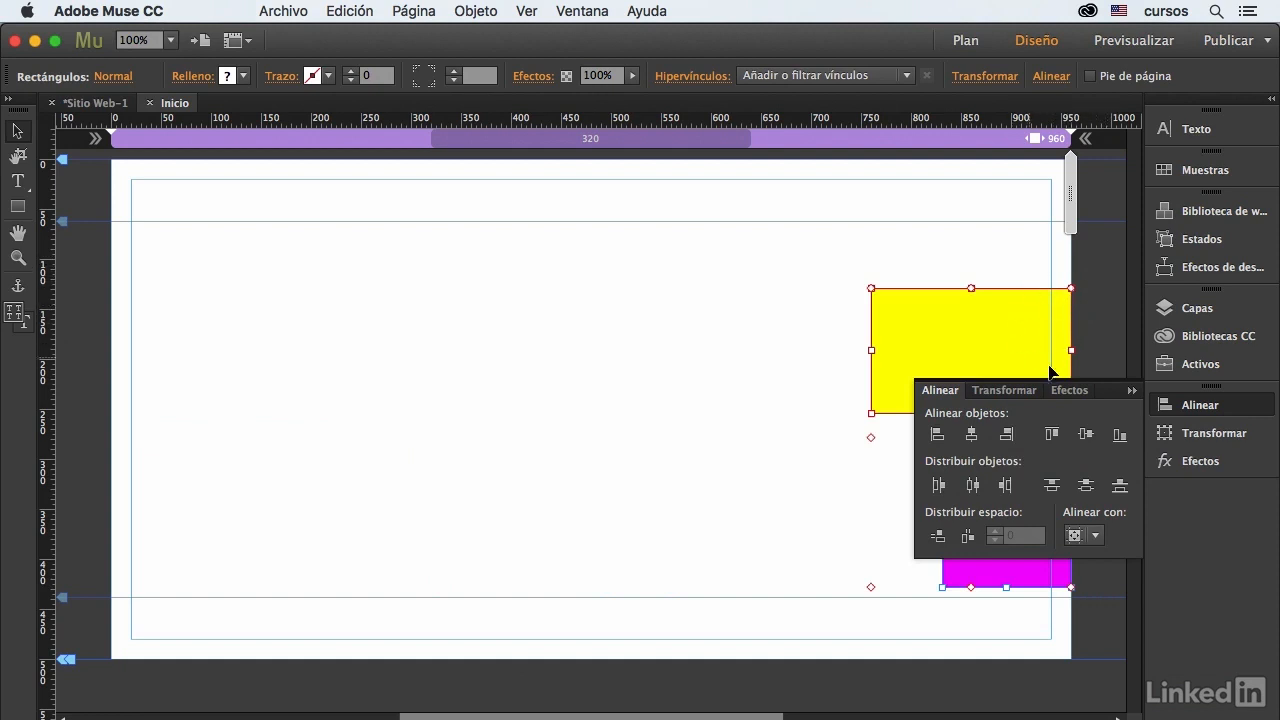
click(936, 436)
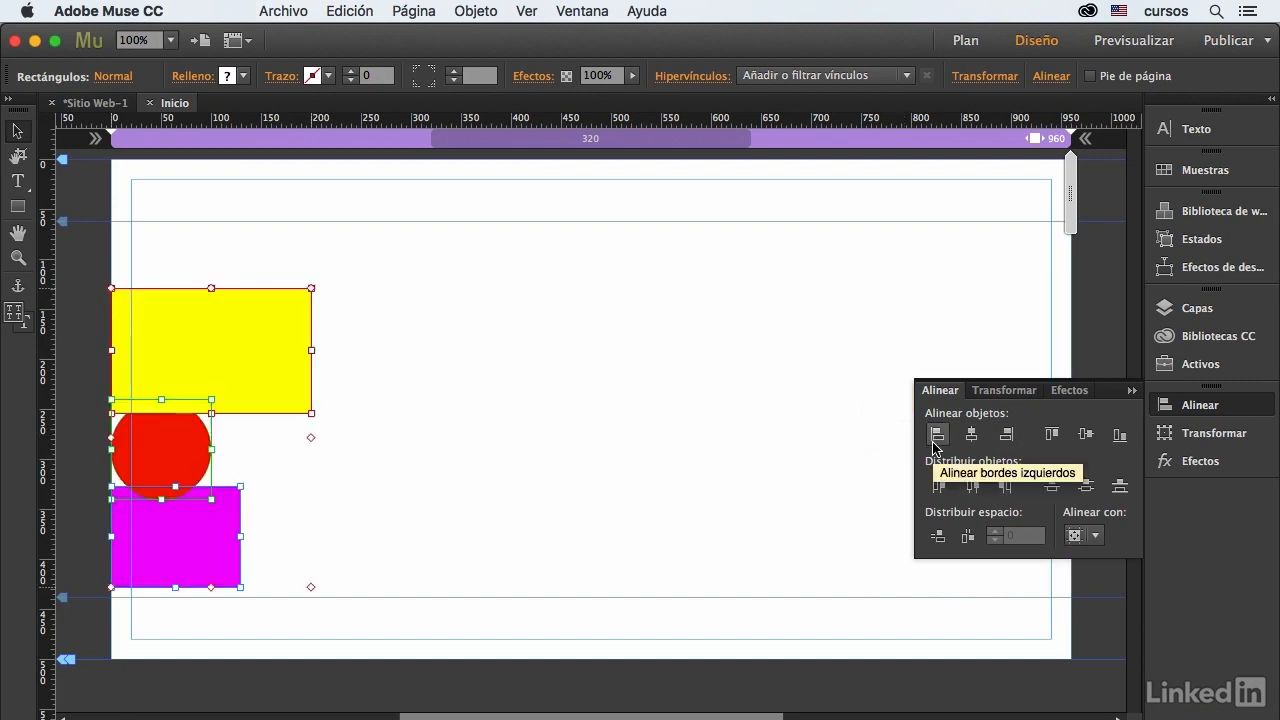
click(1051, 434)
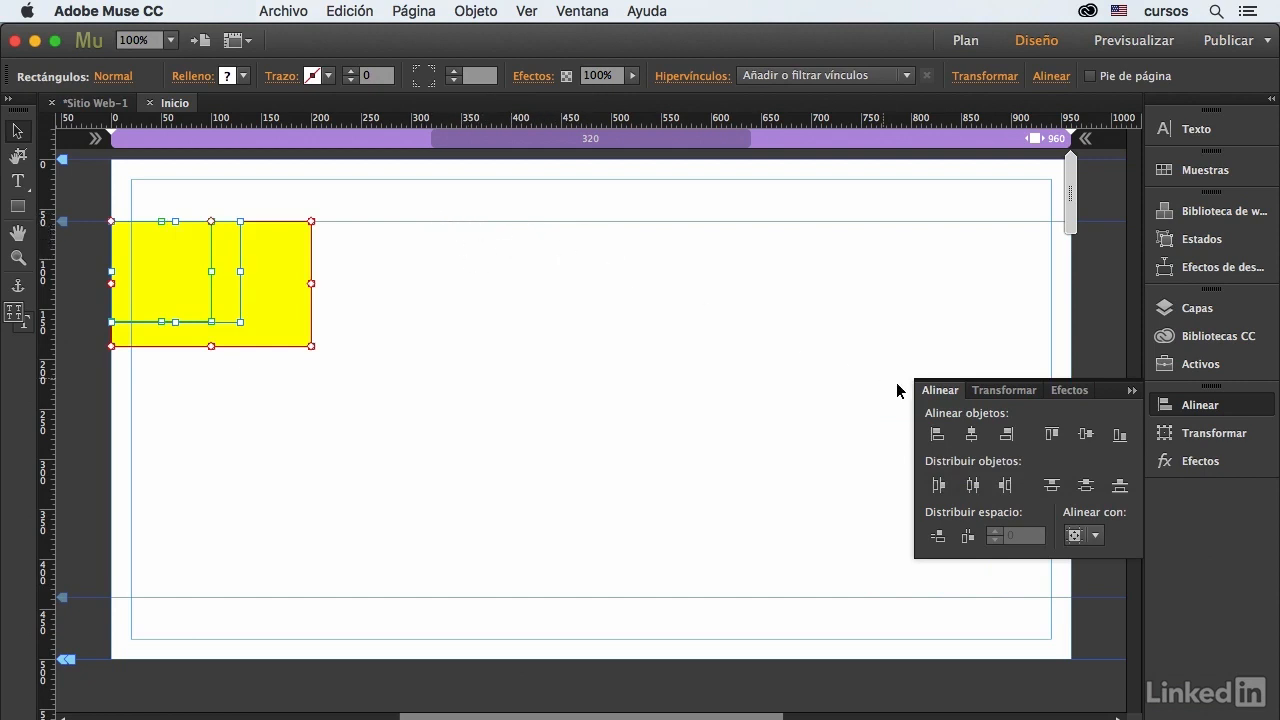
click(1122, 437)
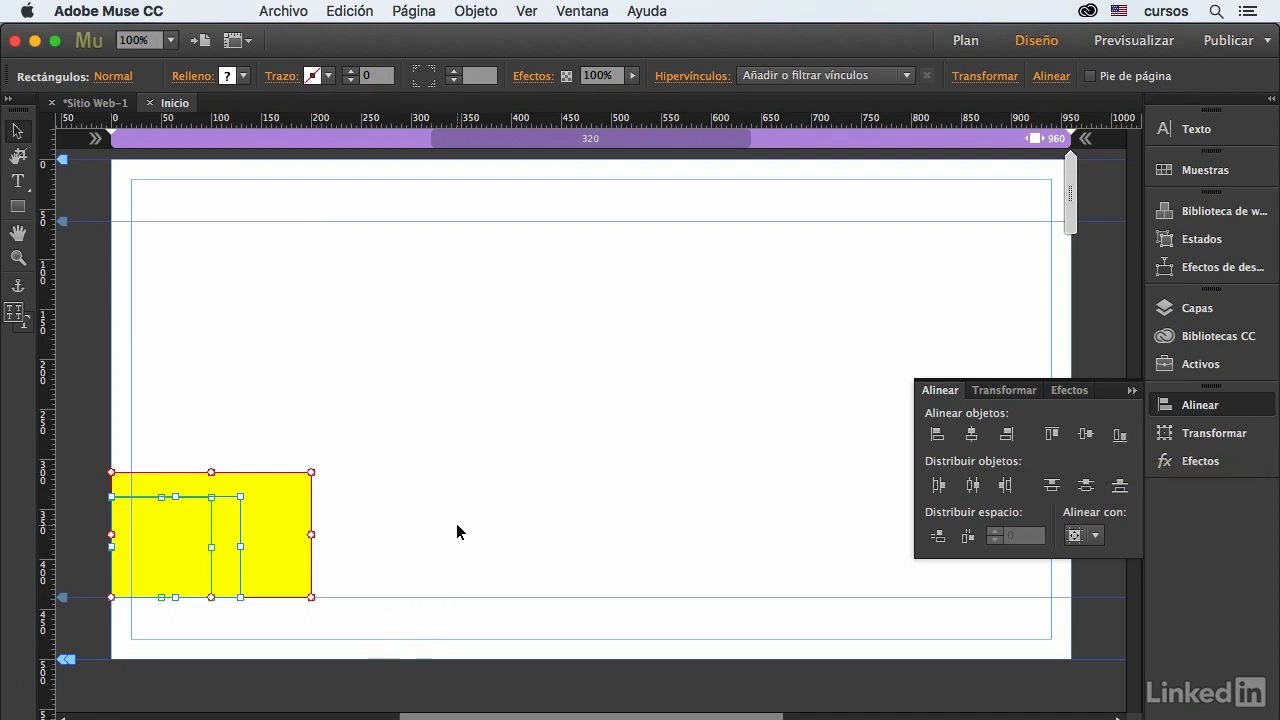
key(super+z)
key(super+z)
key(super+z)
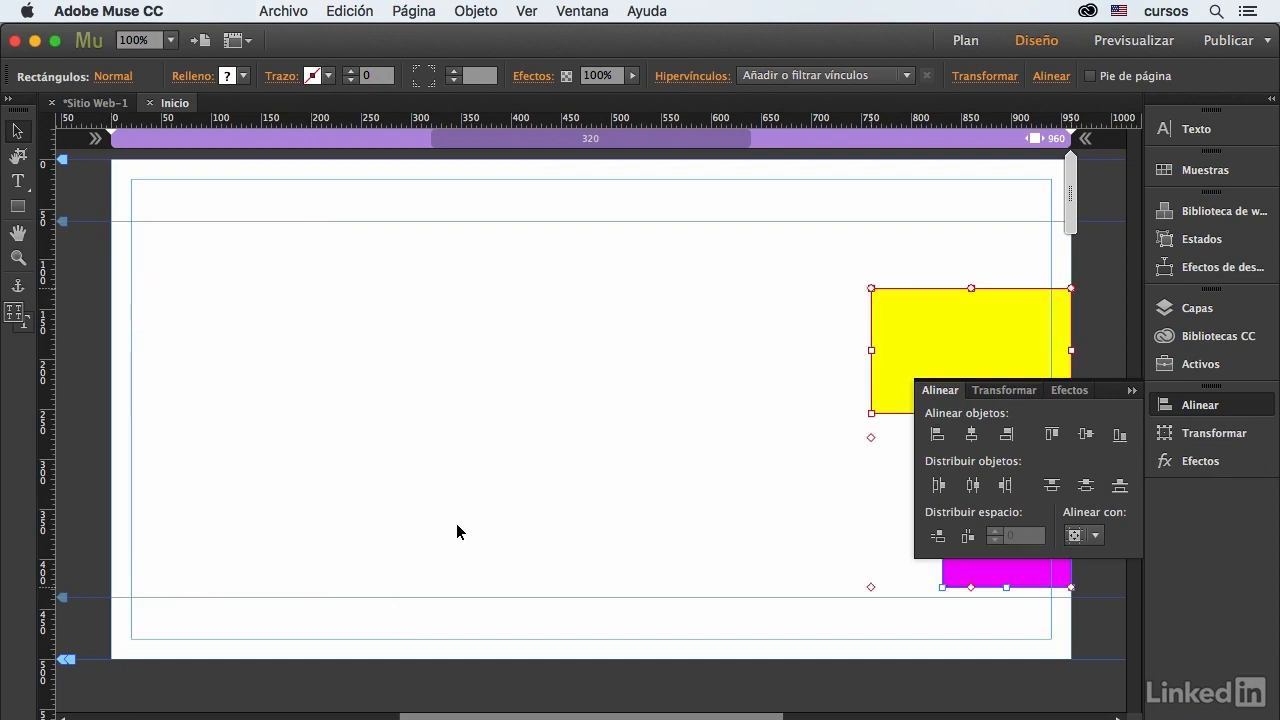
key(super+z)
Set the alignment reference to a key object and make the circle, magenta rectangle and yellow rectangle the key object in turn.
click(1090, 535)
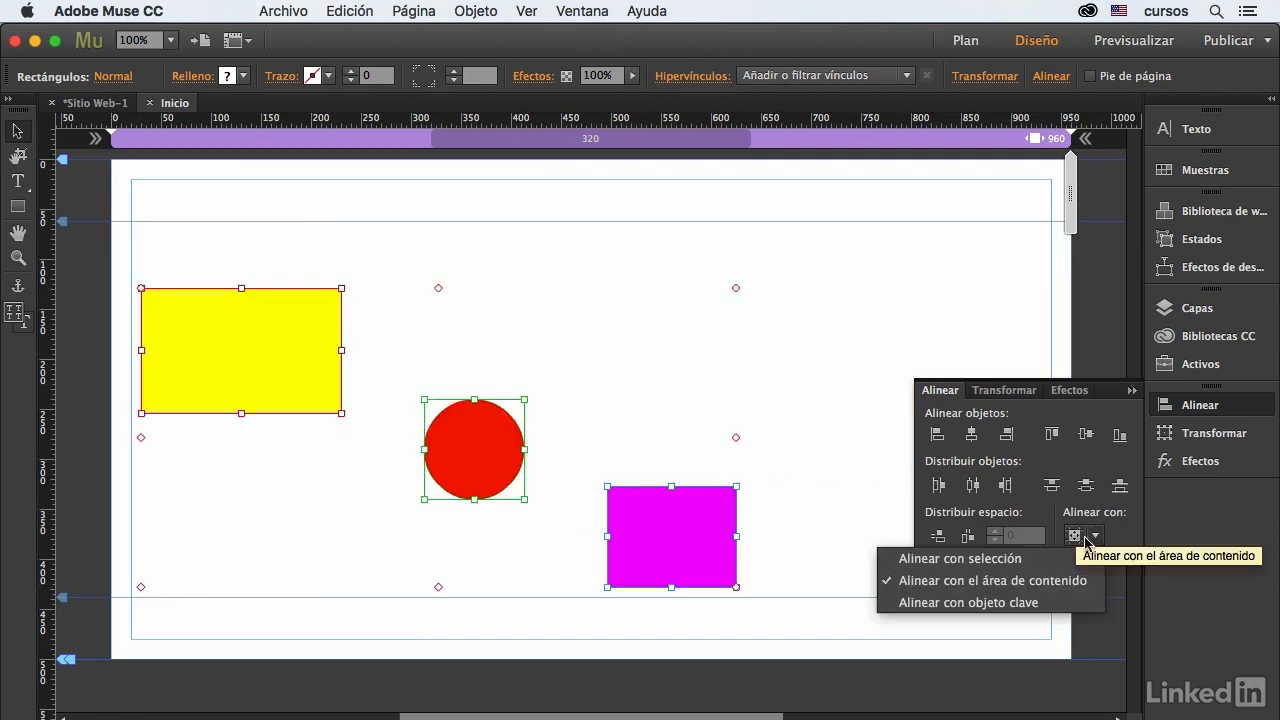
click(1040, 602)
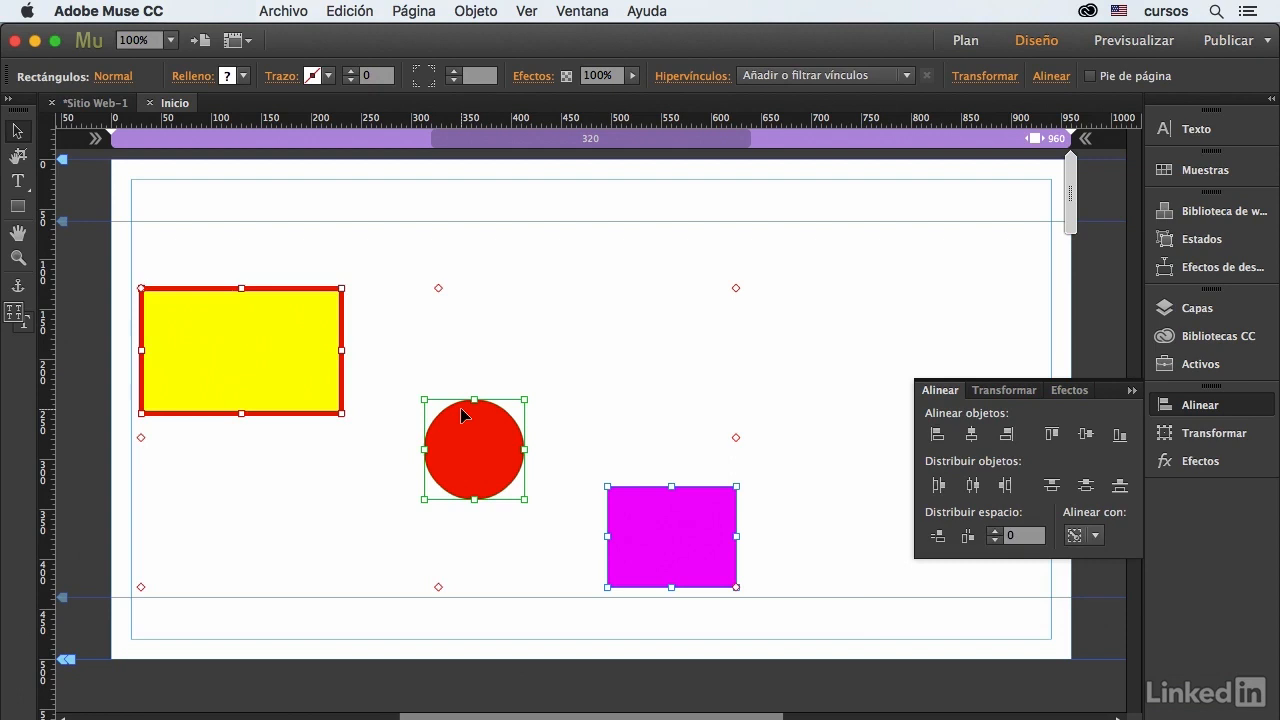
click(461, 412)
click(645, 510)
click(303, 349)
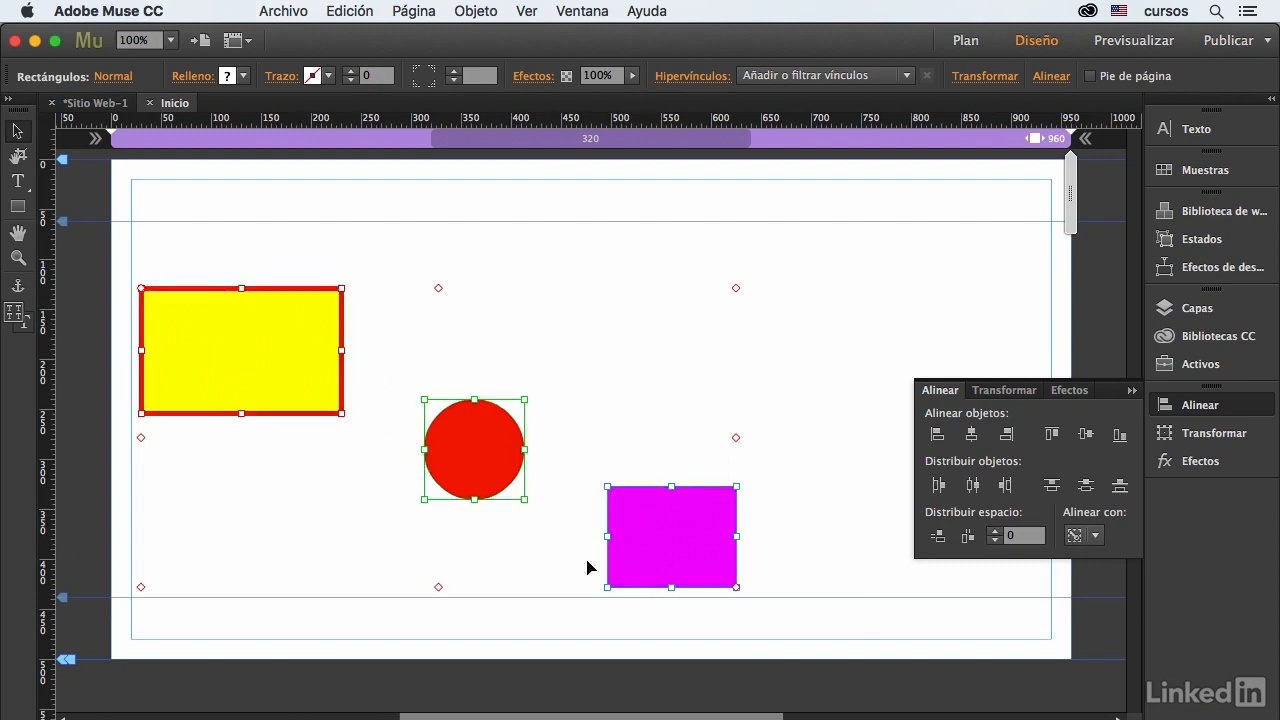
Make the red circle the key object, align the three shapes to its top edge, and deselect them.
click(1092, 545)
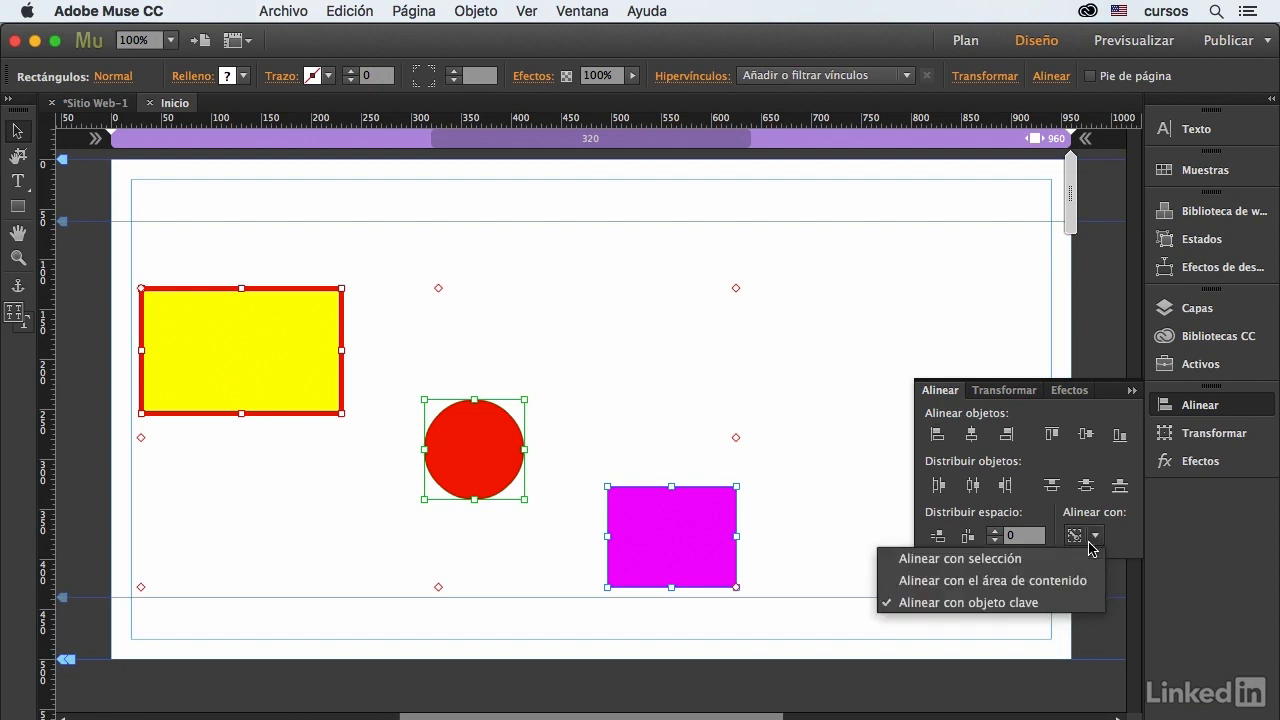
click(476, 424)
click(476, 424)
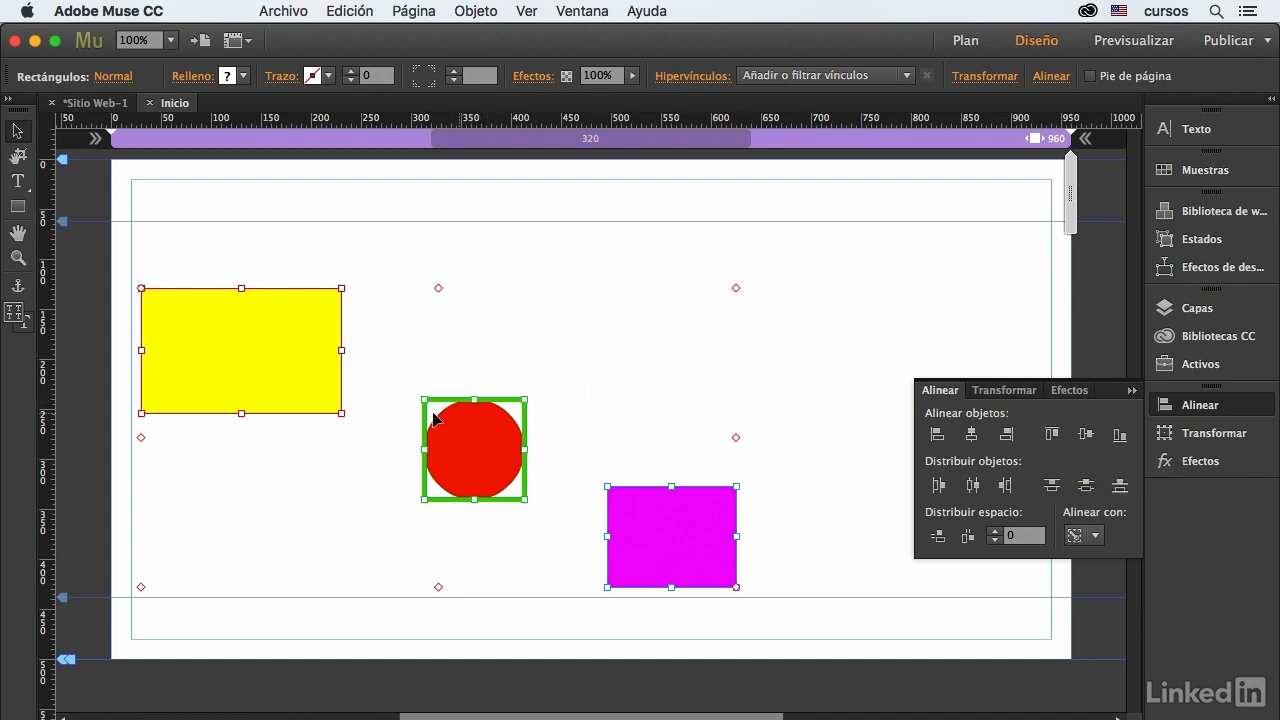
click(1051, 434)
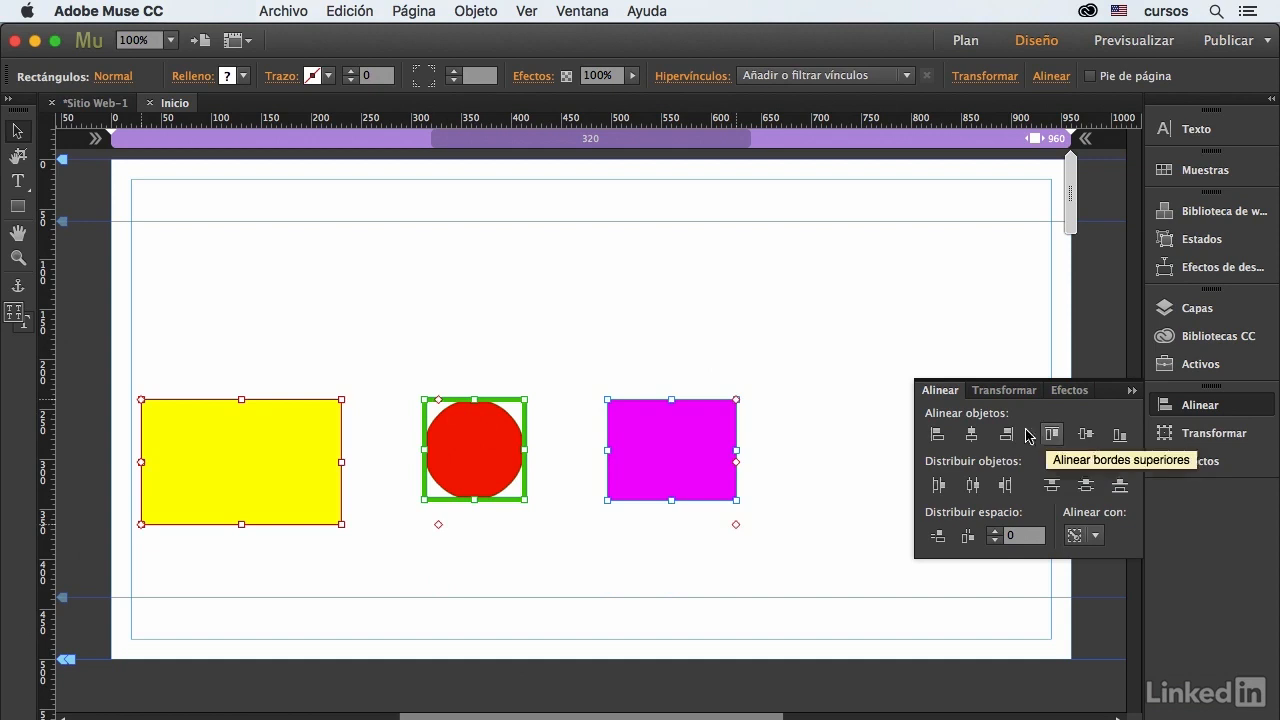
click(489, 523)
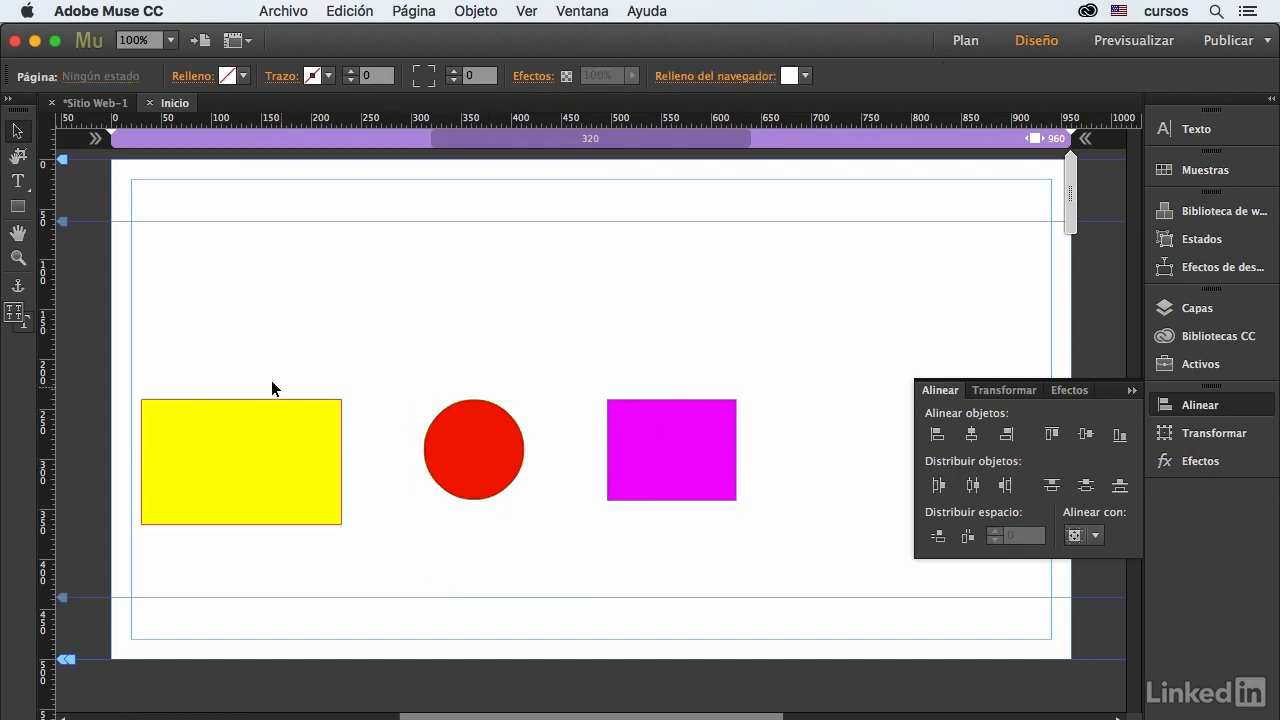
Reselect the three shapes and switch the key object between them, finishing with the magenta rectangle.
drag(259, 363, 545, 485)
drag(628, 516, 669, 517)
click(665, 455)
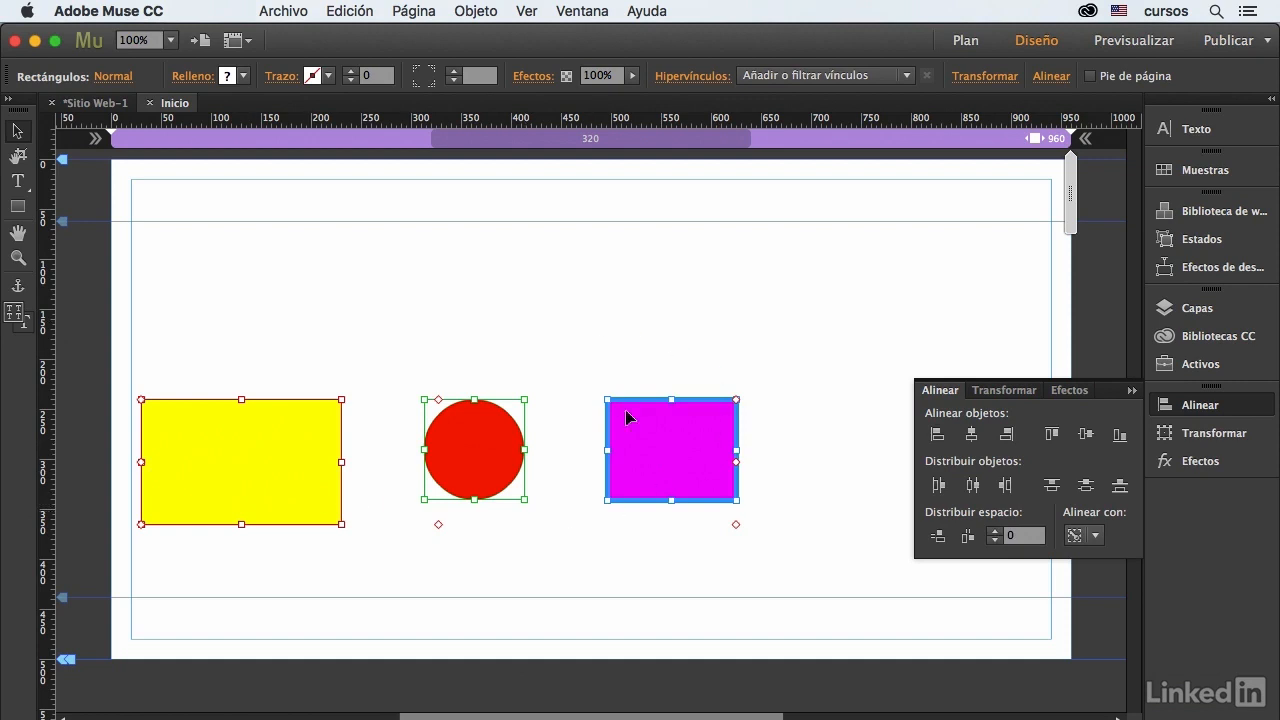
click(310, 447)
click(439, 464)
click(684, 445)
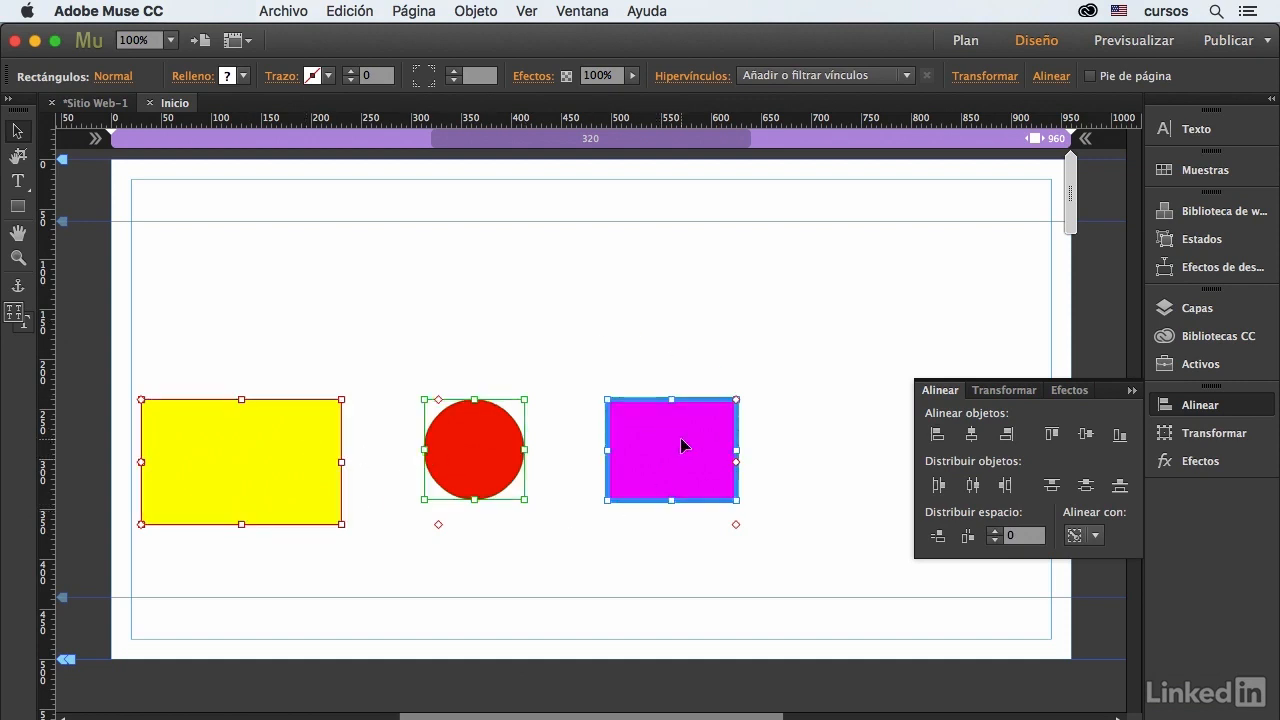
Move the magenta rectangle above the other shapes and align all three by their bottom edges with it as key object.
click(620, 362)
drag(648, 438, 648, 334)
drag(260, 318, 669, 466)
click(689, 363)
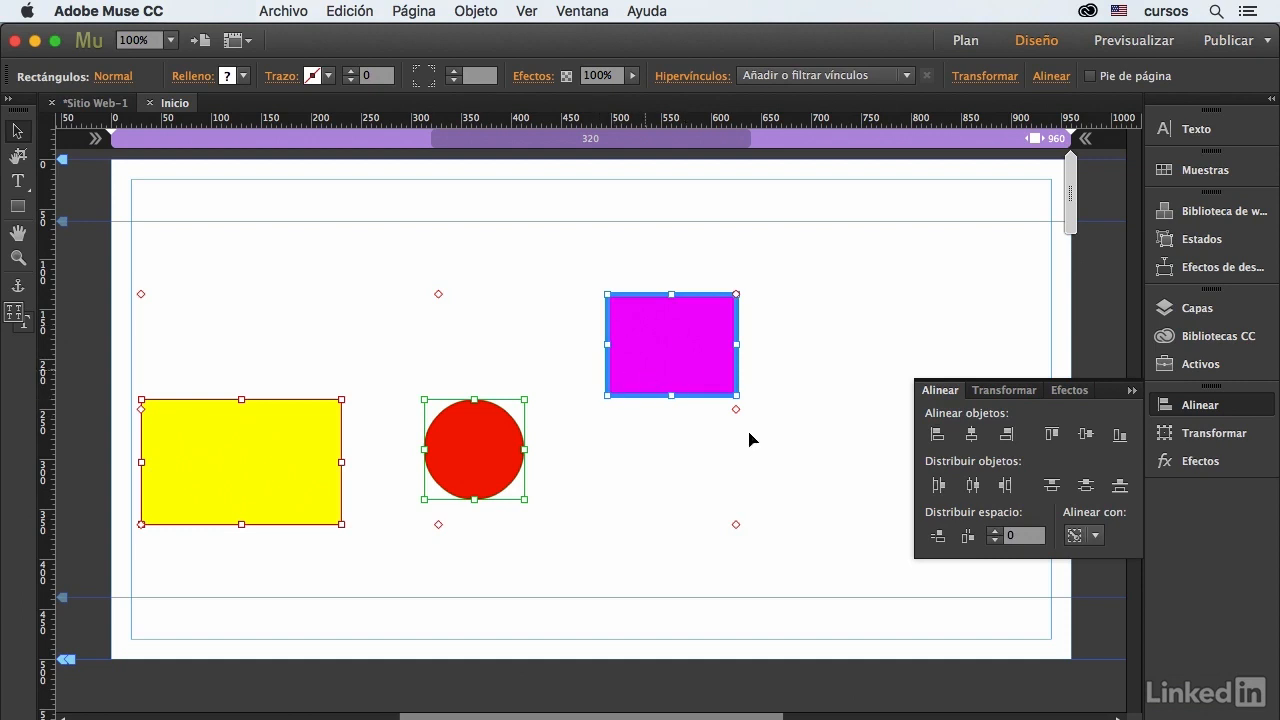
click(1119, 438)
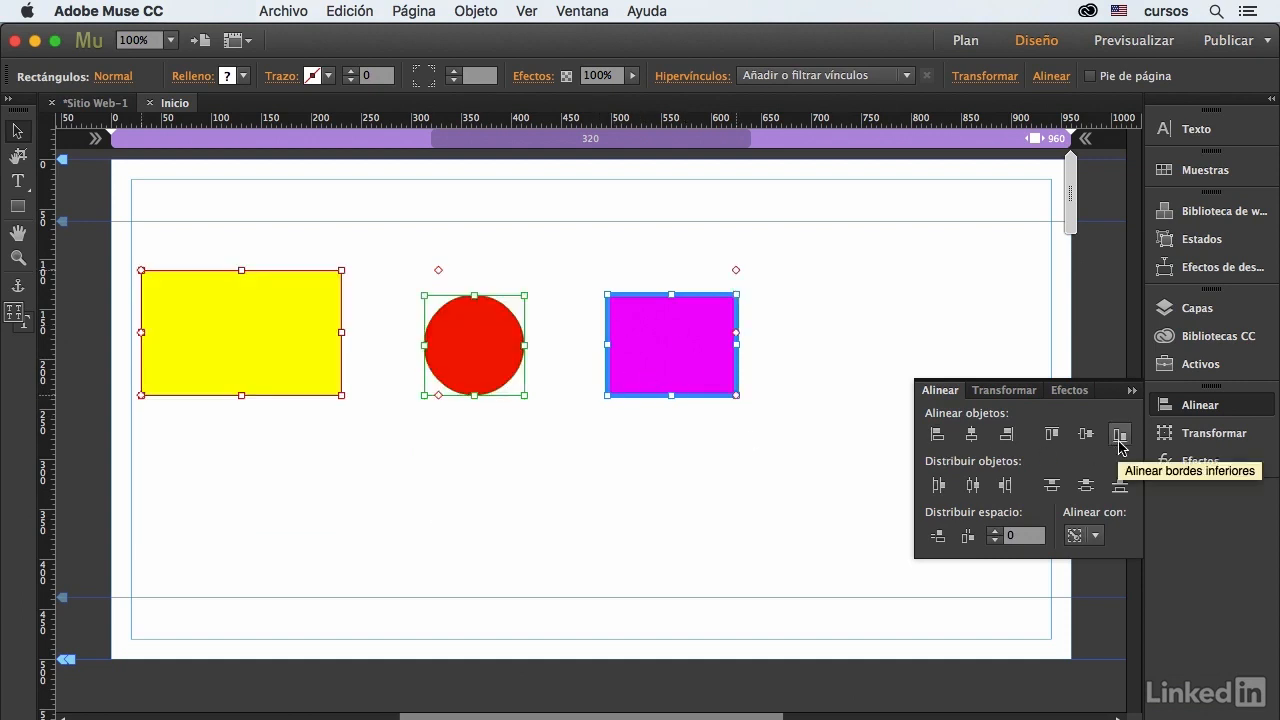